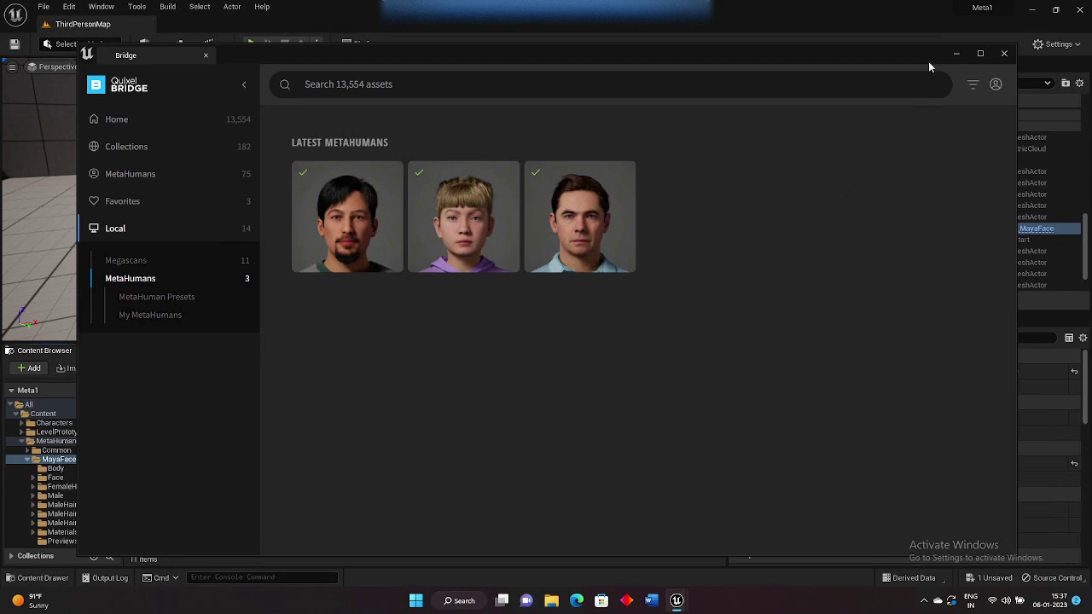
Step: Minimize Quixel Bridge and orbit the level view around the MayaFace MetaHuman
click(957, 52)
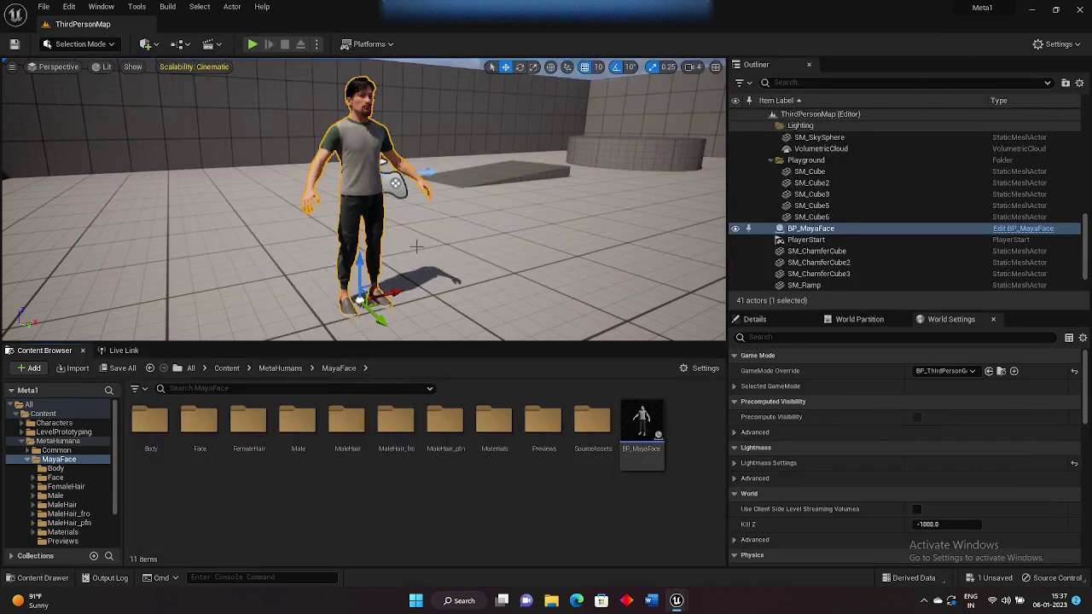
alt+drag(443, 236, 494, 239)
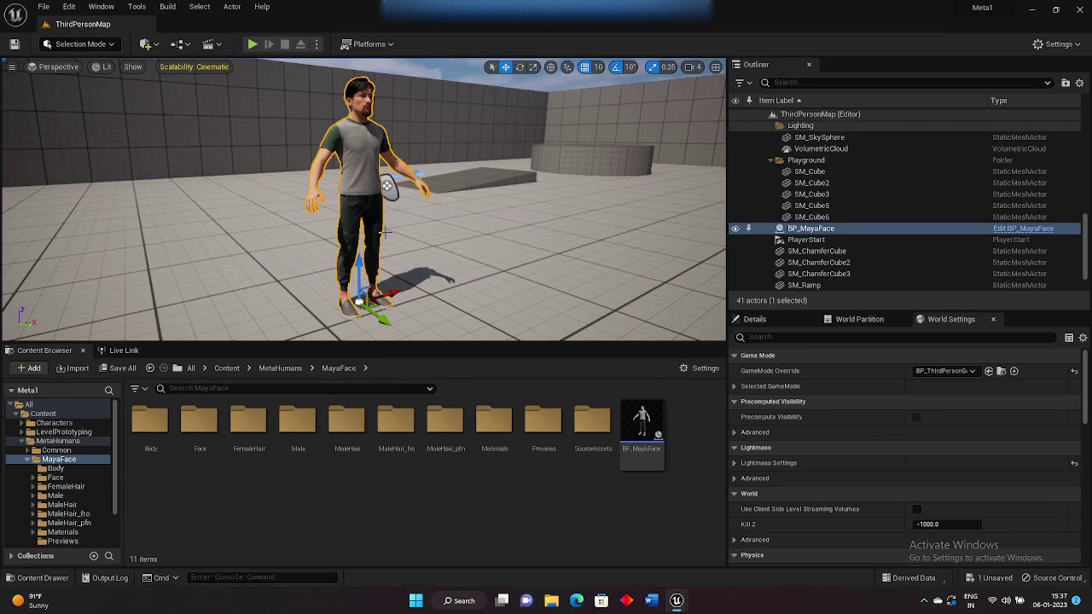
Step: Delete BP_MayaFace from the level and select BP_ThirdPersonCharacter in ThirdPerson/Blueprints
click(819, 262)
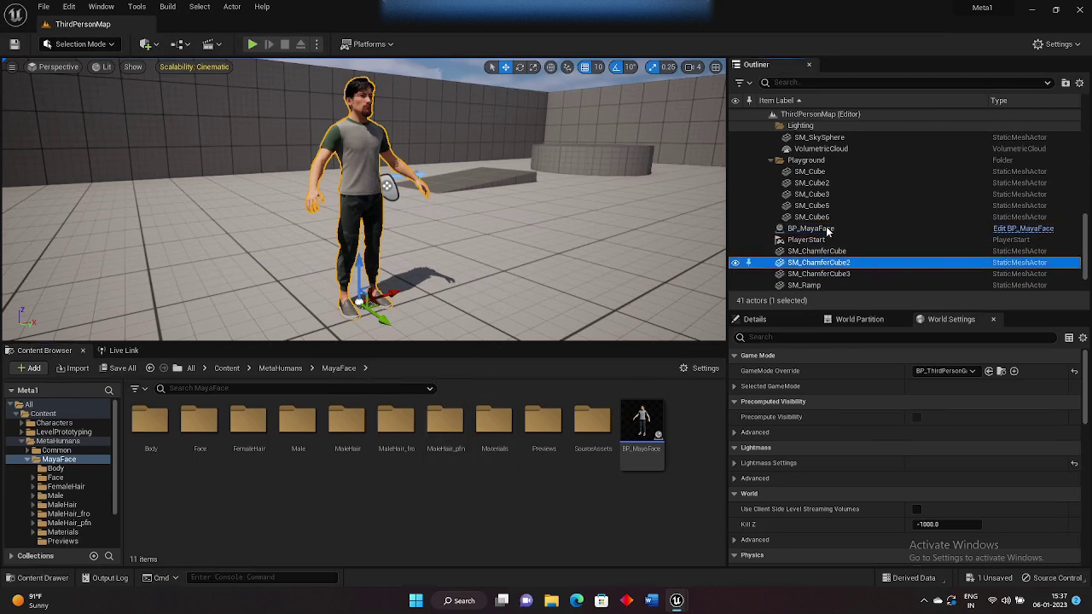
click(827, 231)
key(Delete)
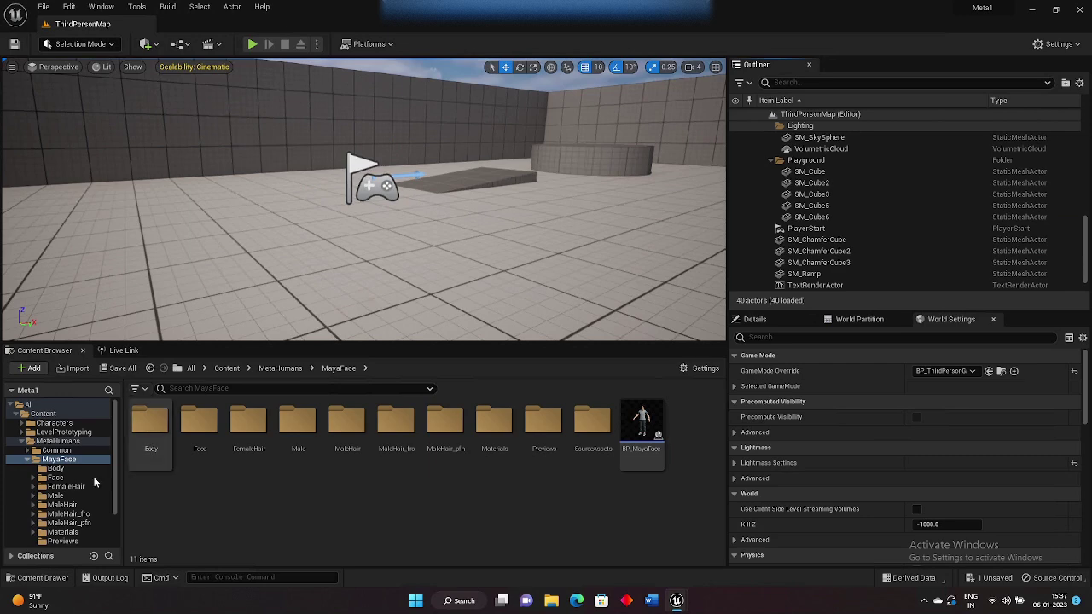
scroll(86, 503, down, 3)
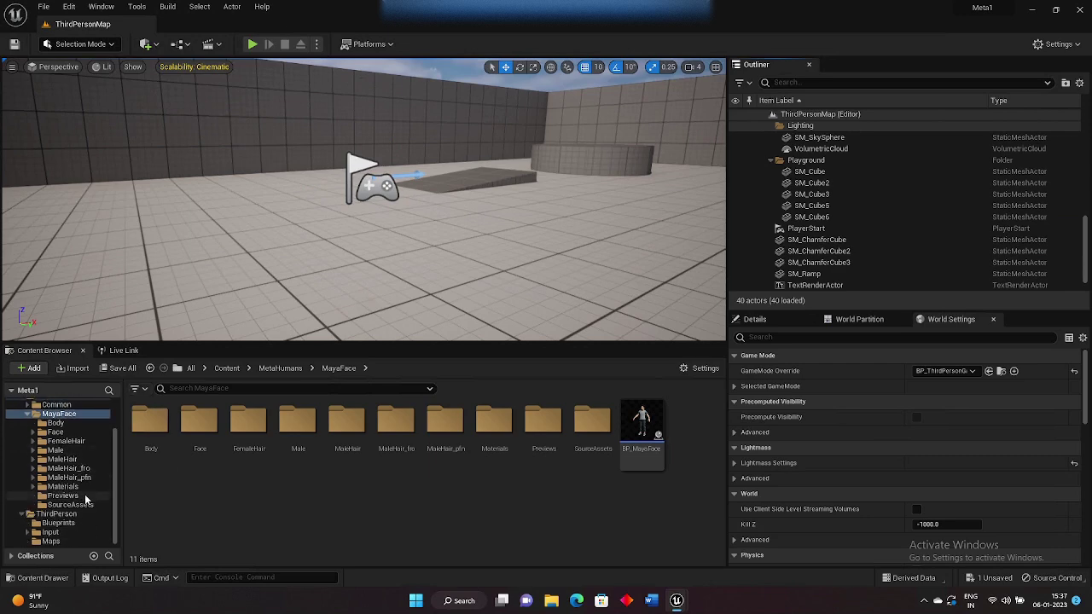
click(58, 523)
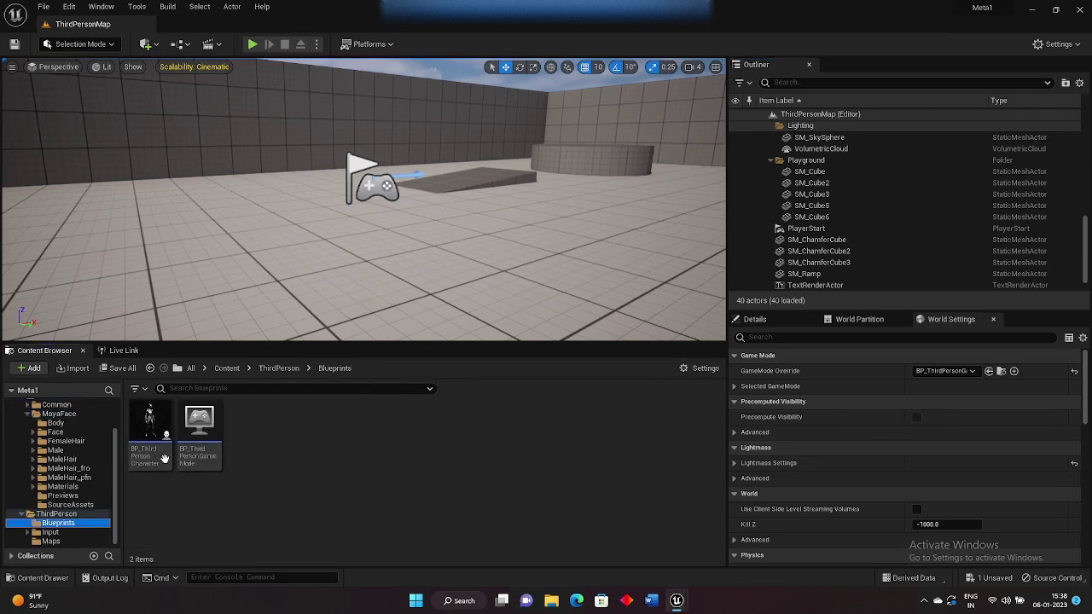
click(149, 426)
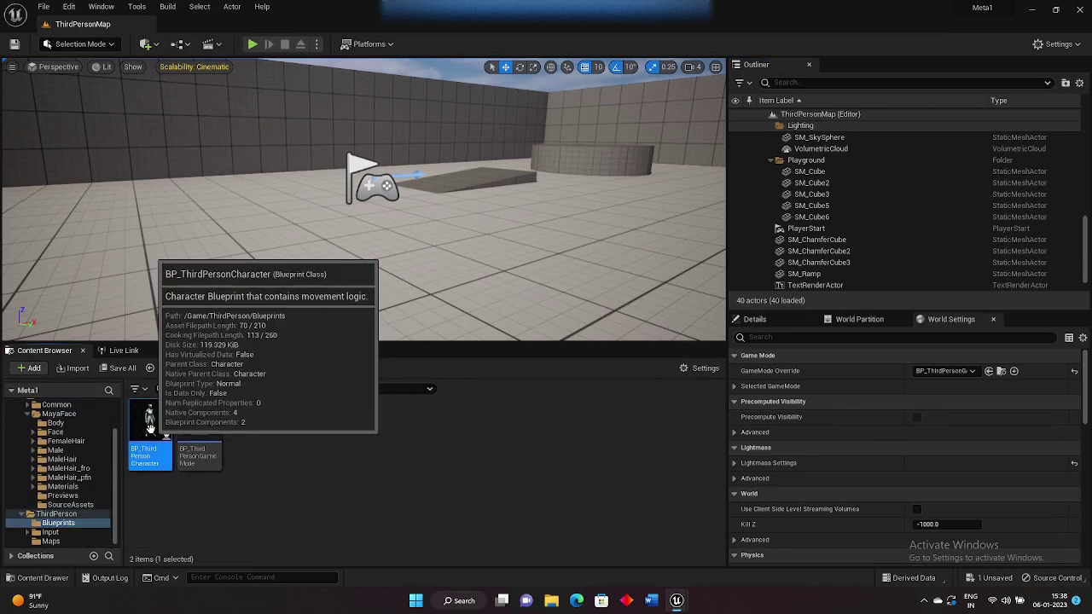
Step: Play the level, run forward and jump with the default mannequin, then stop
click(255, 45)
click(394, 249)
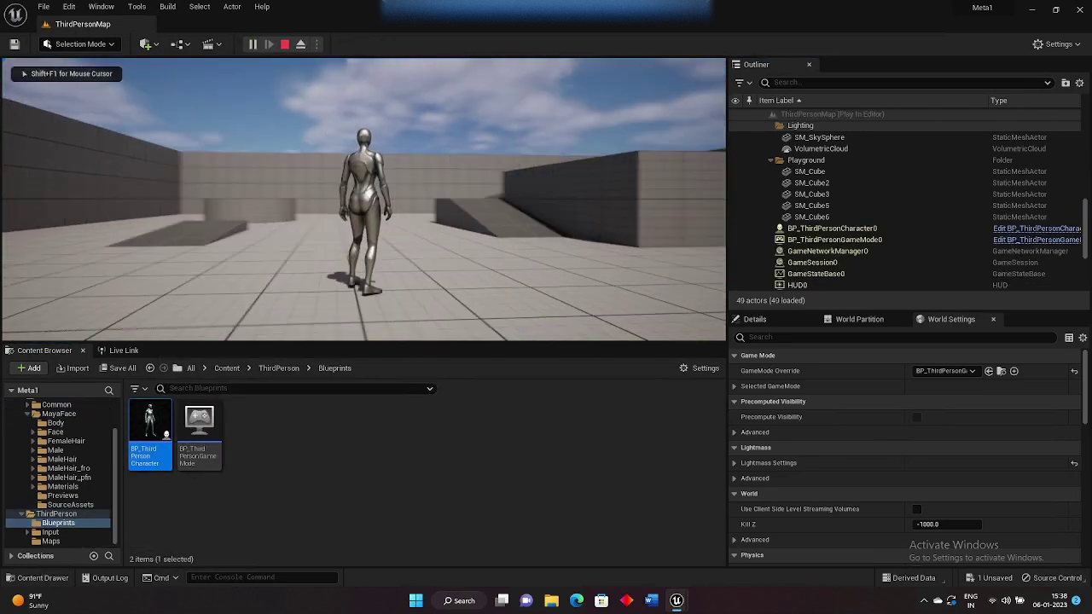
key(w)
key(space)
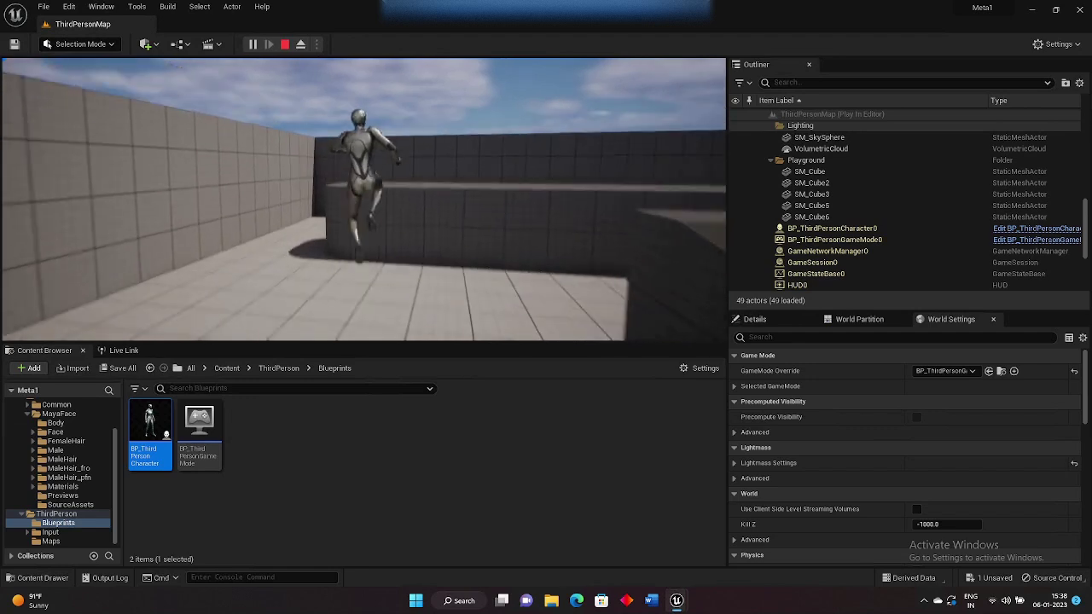
key(Escape)
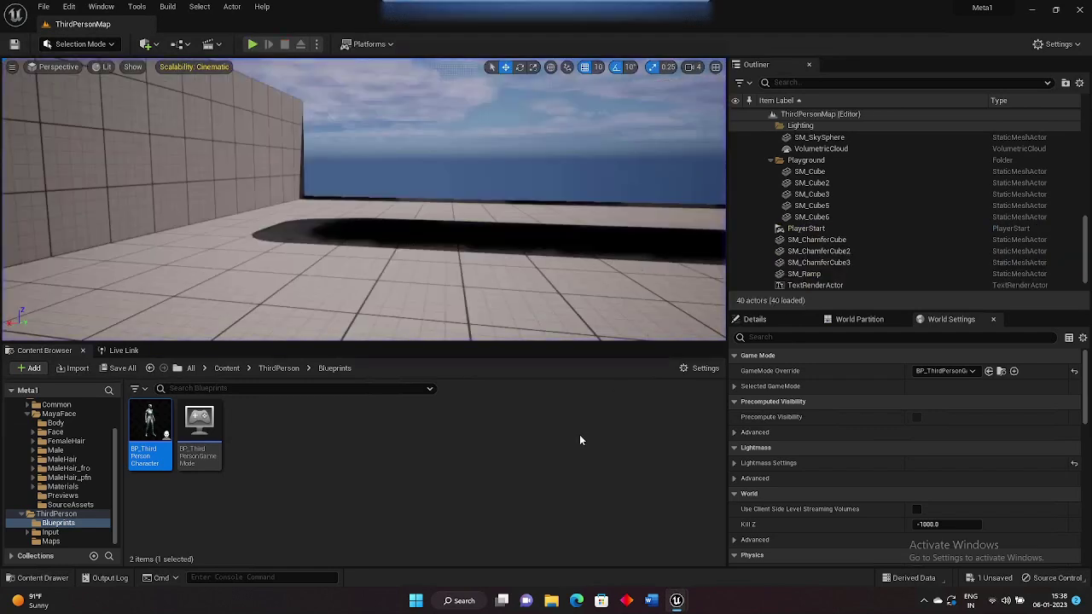
scroll(92, 487, up, 3)
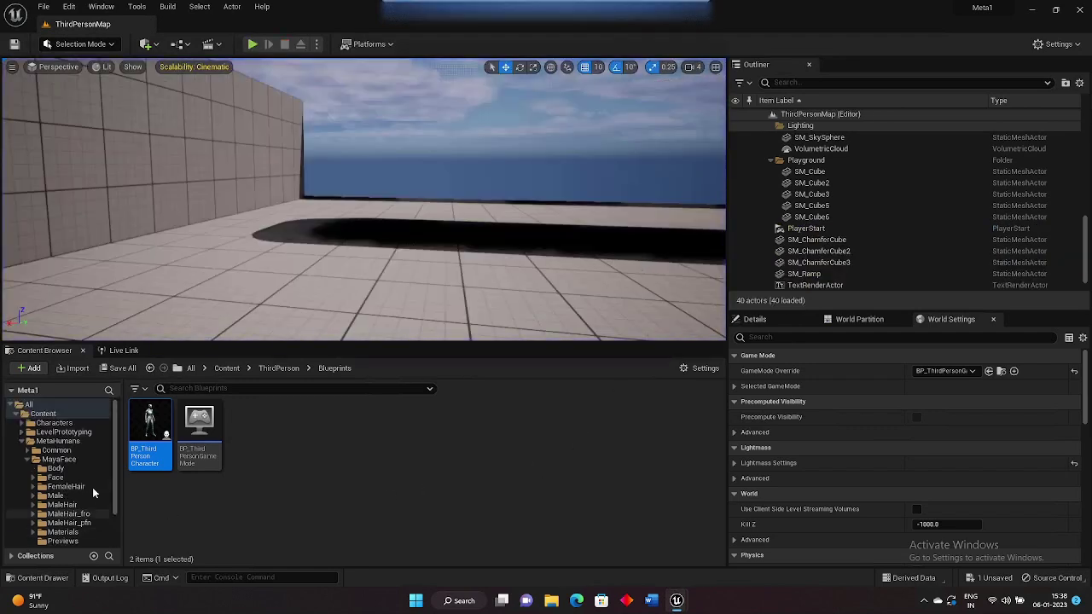
Step: Duplicate BP_MayaFace in the MayaFace folder as BP_MayaFace1
click(59, 459)
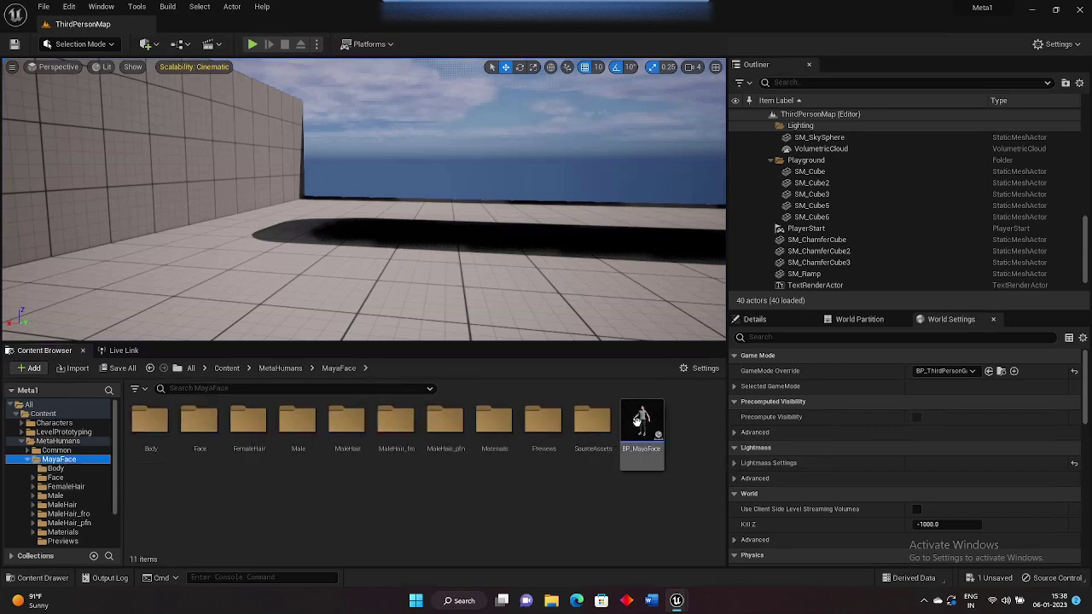
right_click(640, 423)
click(711, 207)
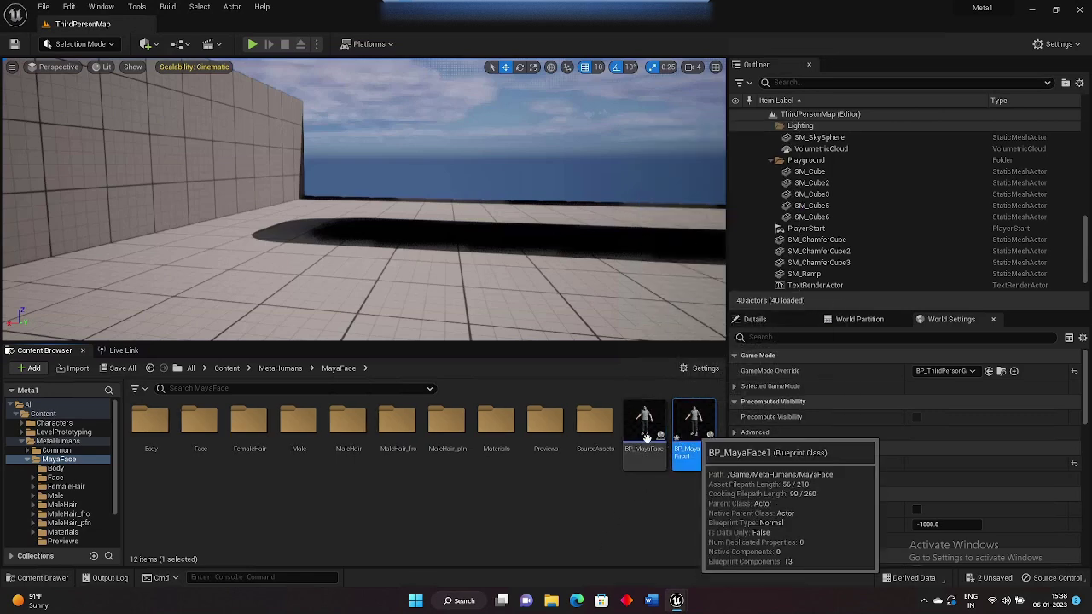
Step: Move BP_MayaFace1 into the ThirdPerson Blueprints folder and open that folder
click(26, 462)
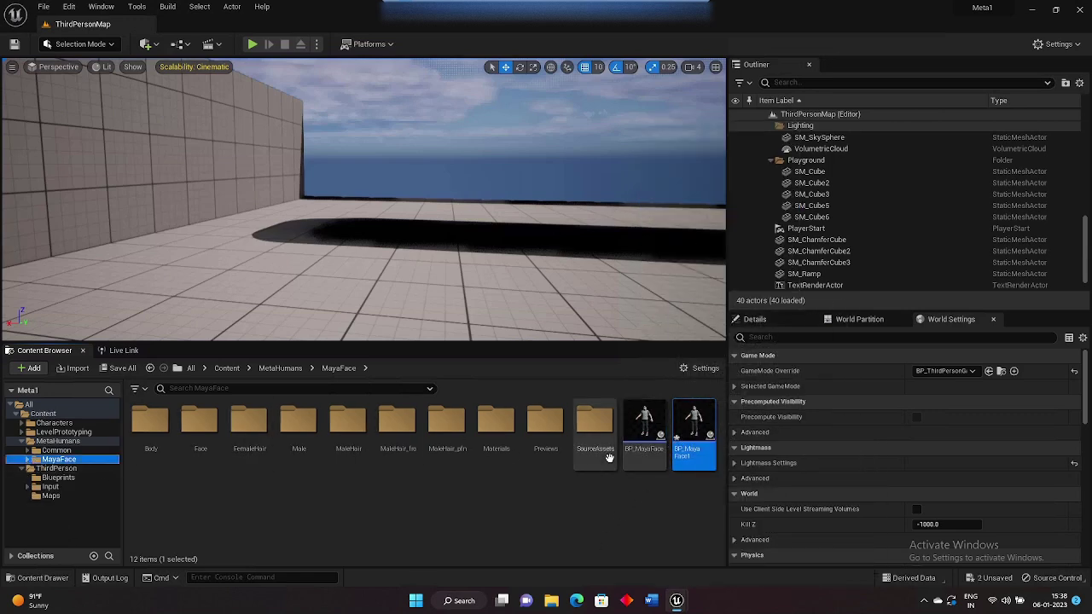
drag(697, 427, 68, 479)
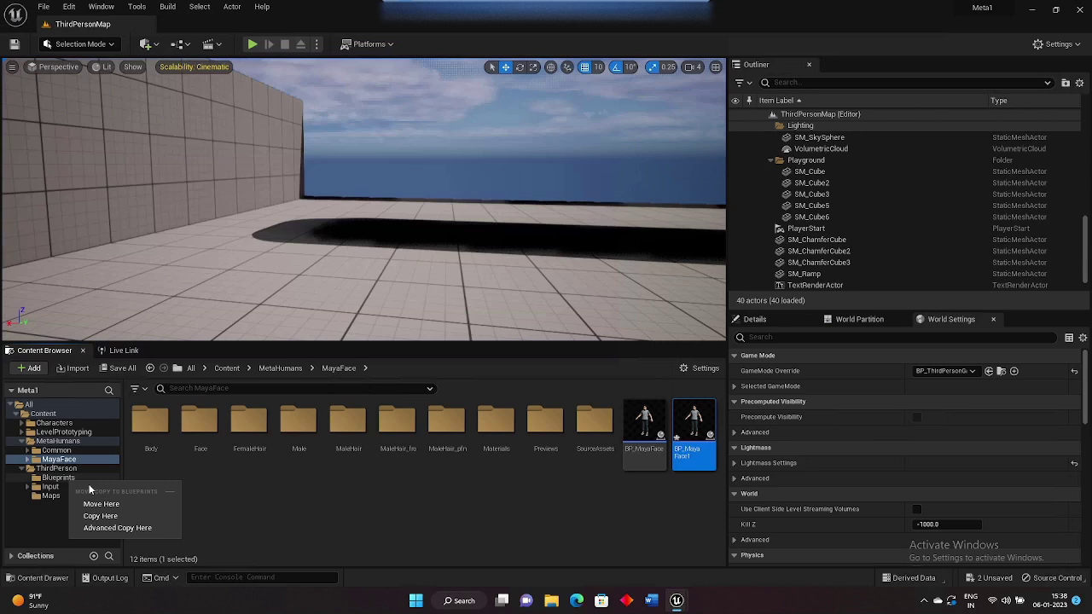
click(98, 504)
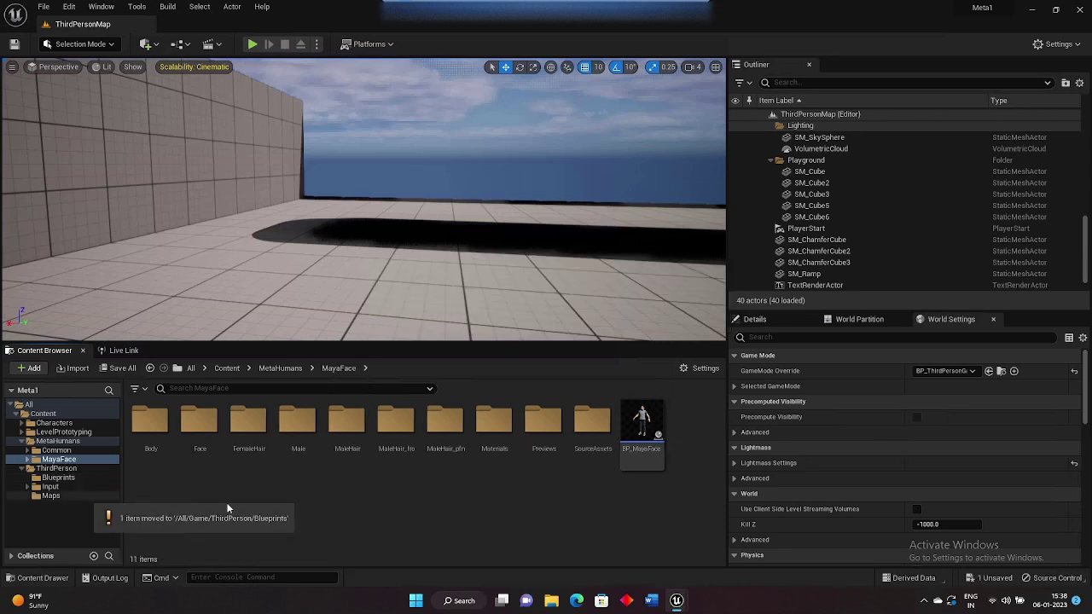
click(75, 478)
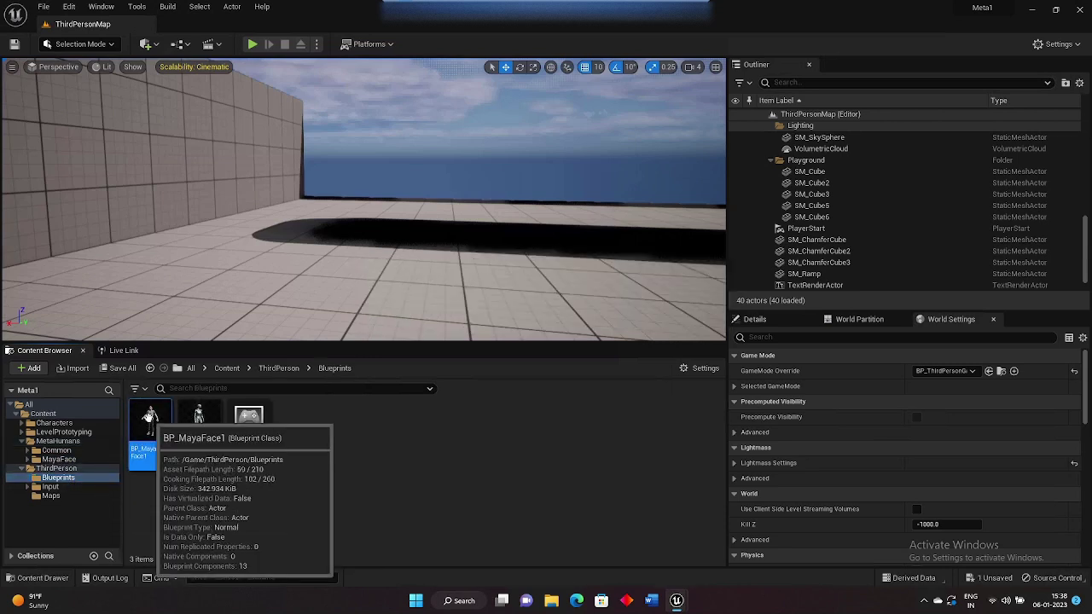
Step: Open BP_MayaFace1 and set its Parent Class to BP_ThirdPersonCharacter in Class Settings
double_click(149, 426)
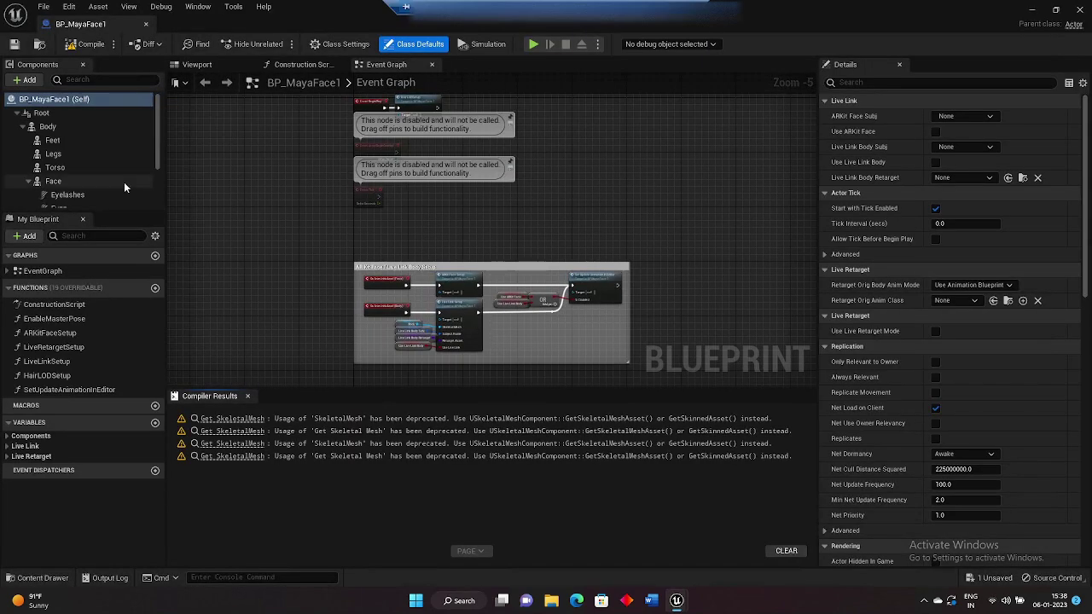
click(339, 44)
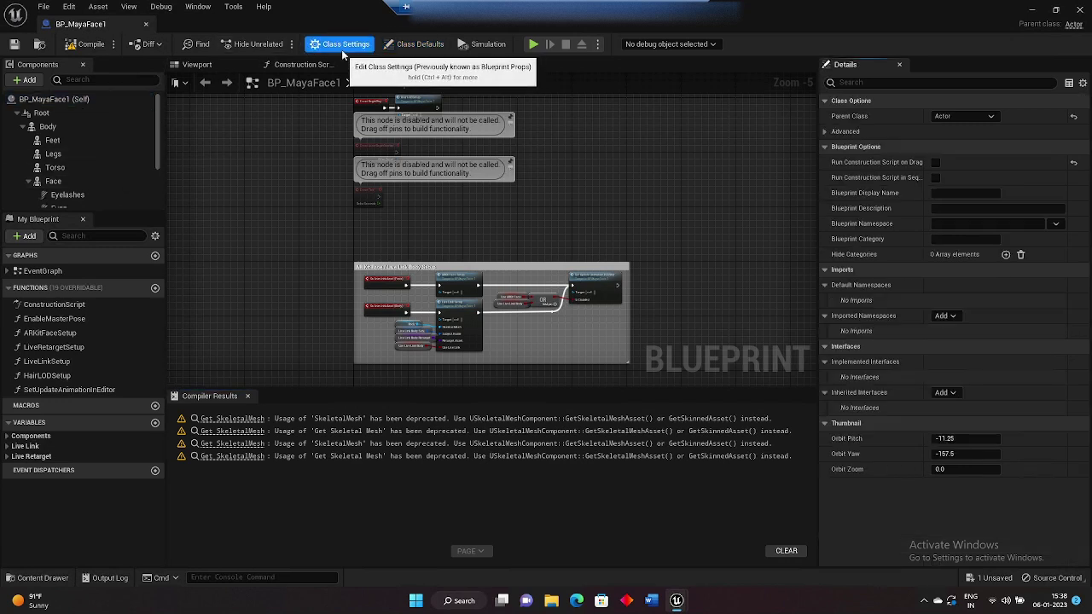
click(967, 116)
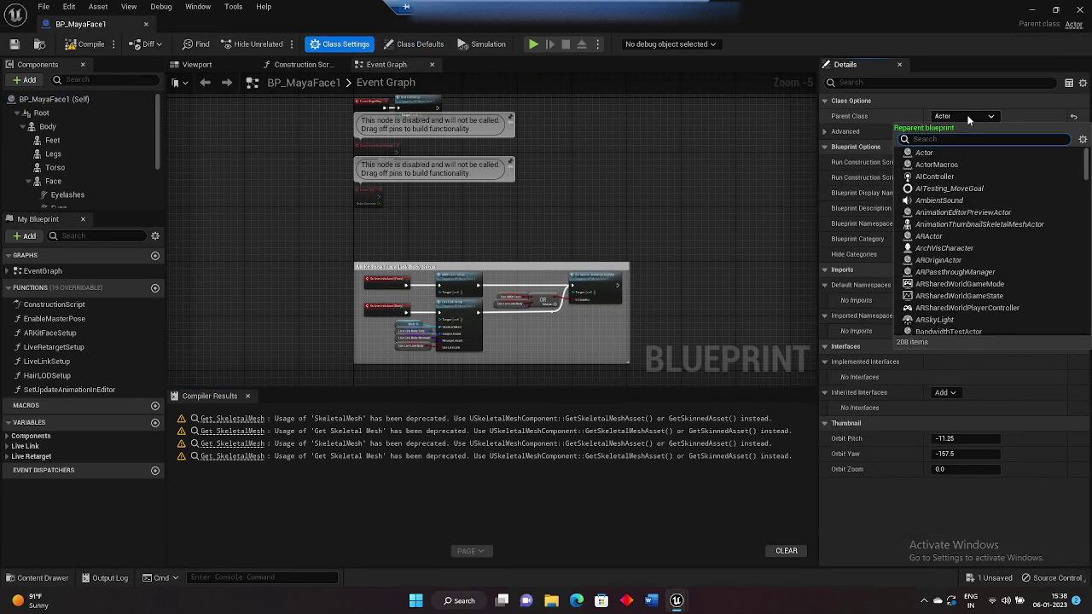
text(BP)
text(_)
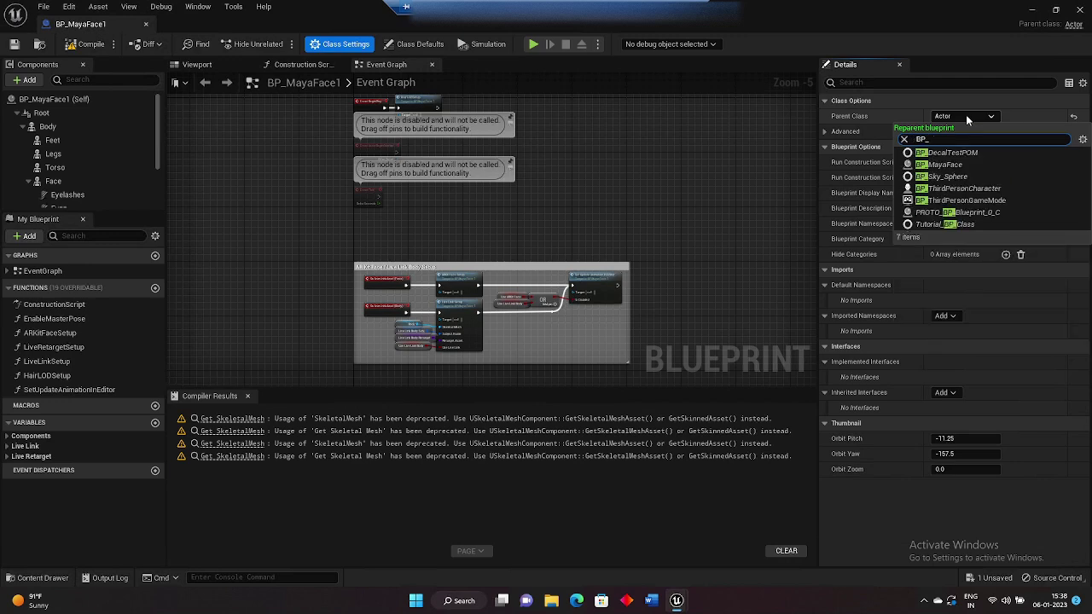
text(T)
click(987, 153)
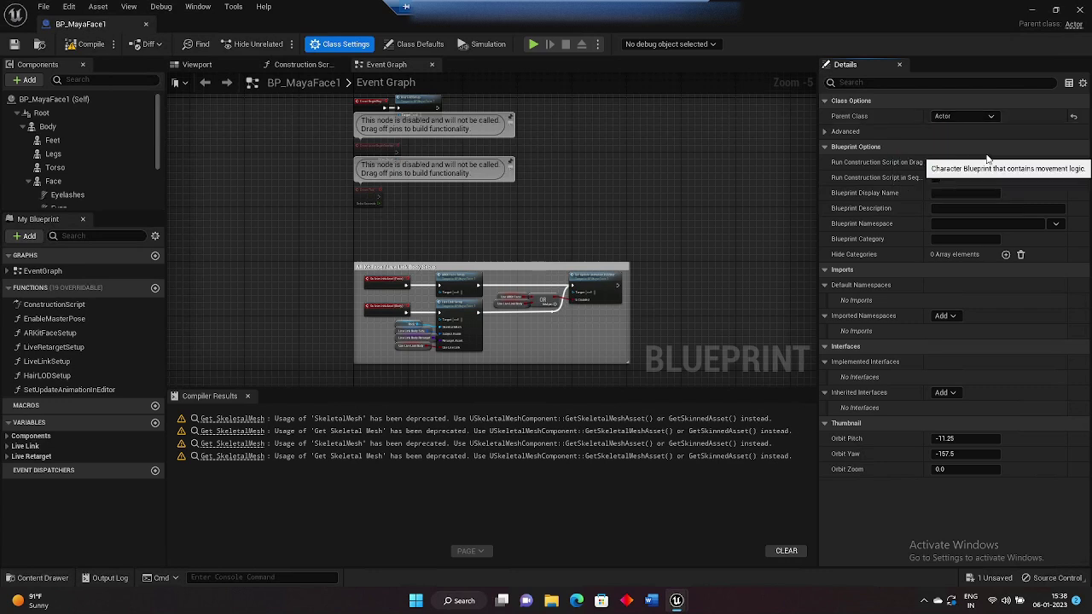
click(212, 62)
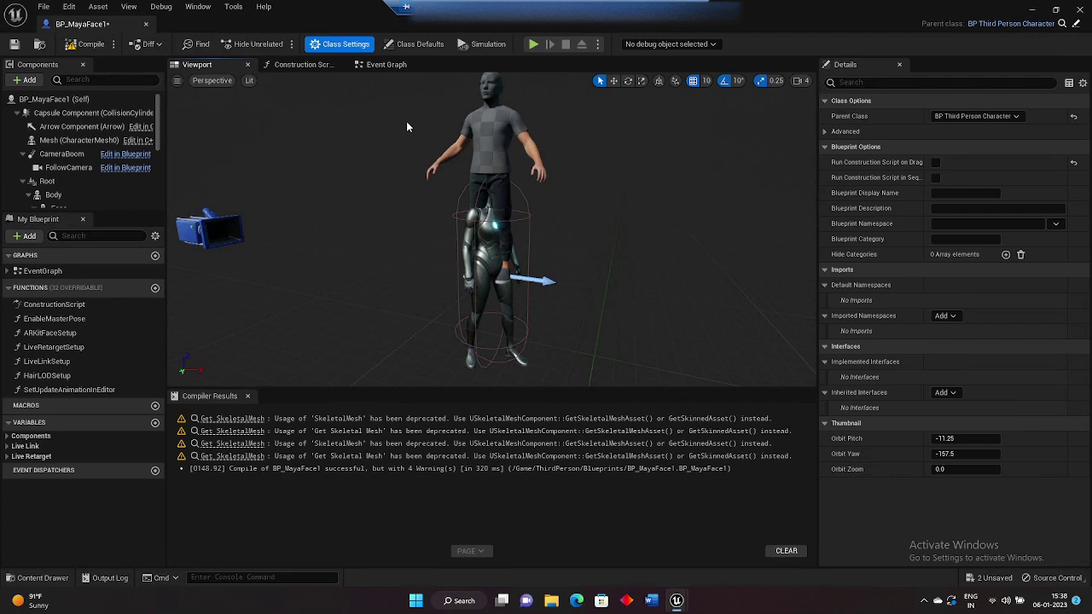
Step: Drag the MetaHuman's Root component onto Mesh (CharacterMesh0) in the Components panel
click(48, 182)
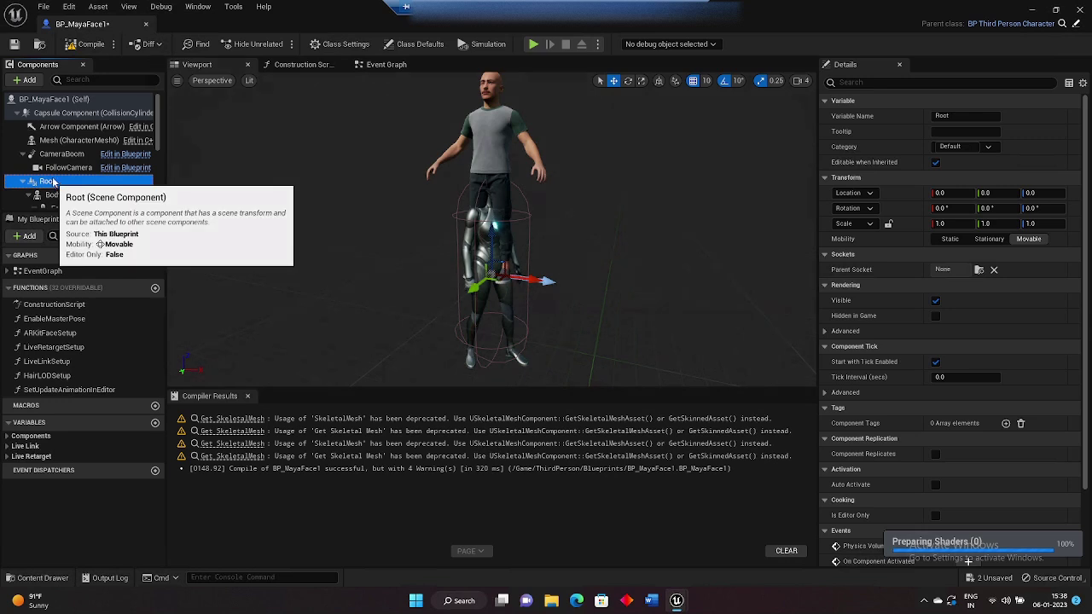
mouse_move(53, 181)
mouse_down()
mouse_move(65, 147)
mouse_move(68, 176)
mouse_up()
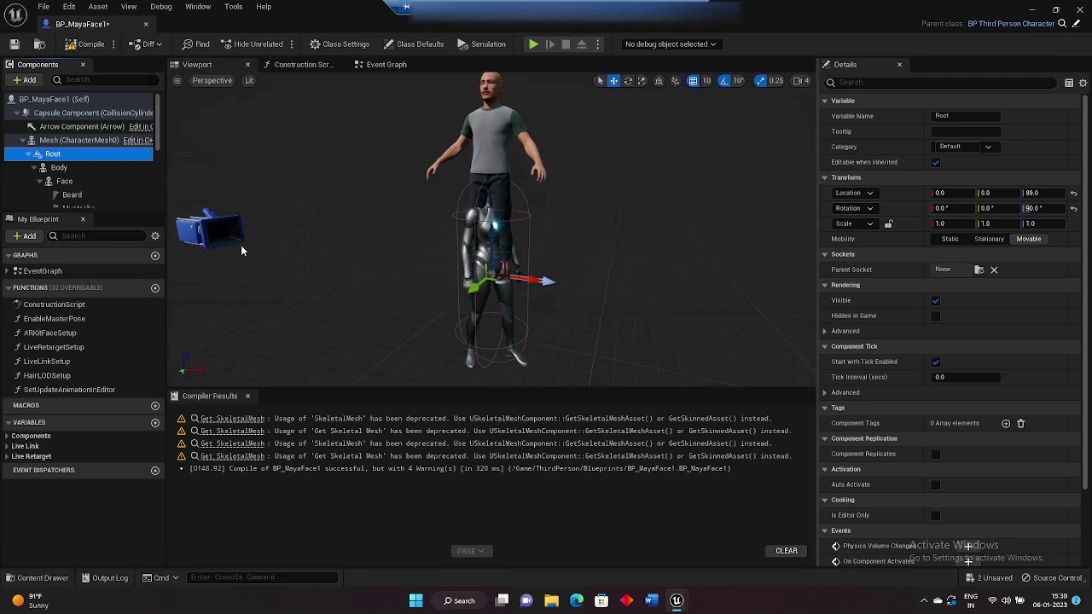
Step: Tick the Default Value of the UseLiveRetargetMode variable
click(8, 458)
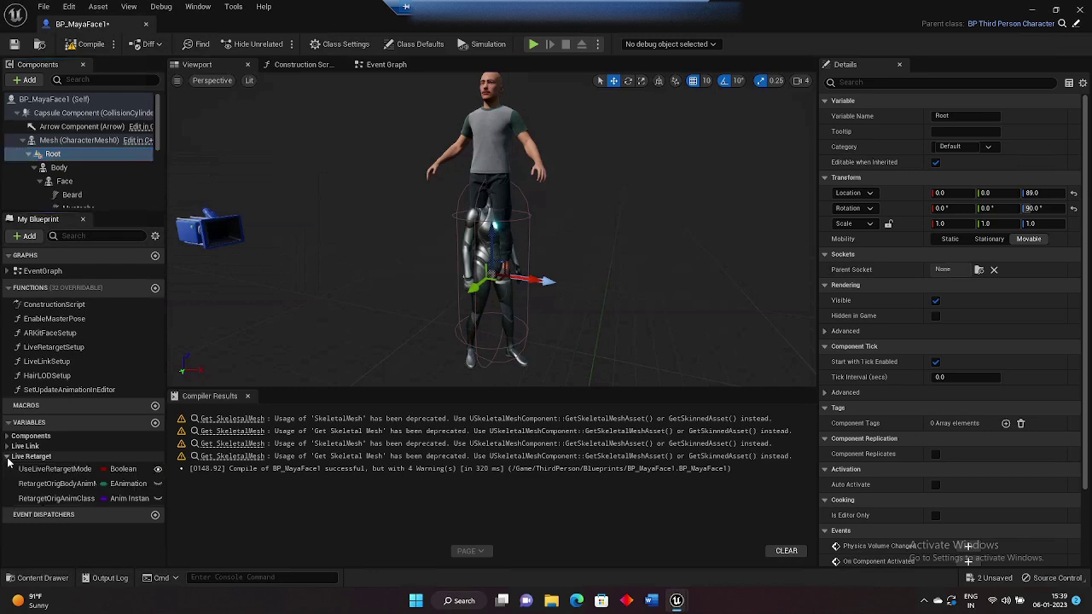
click(55, 469)
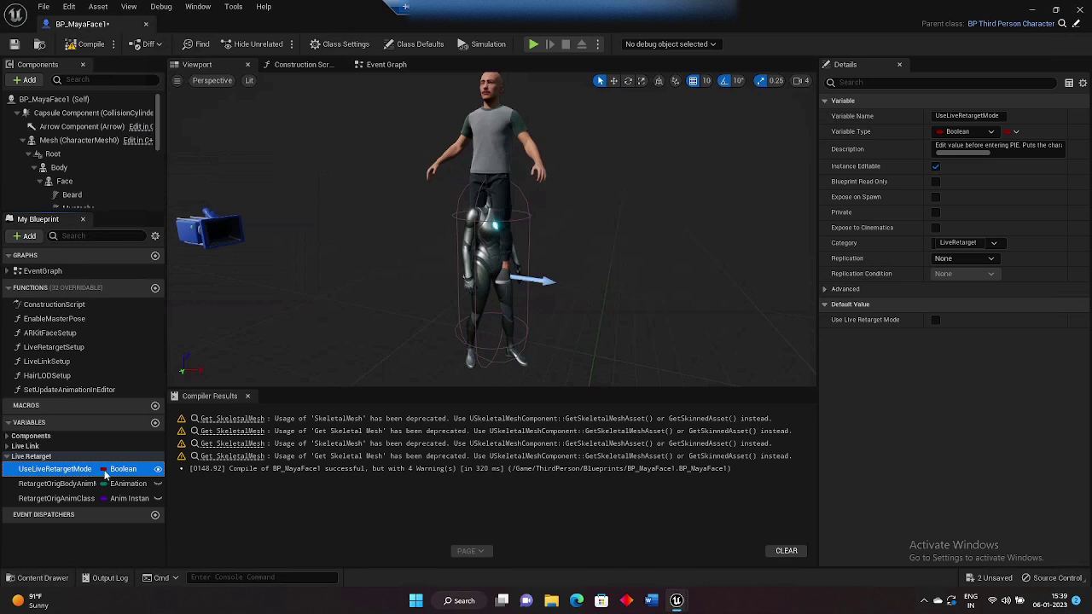
click(935, 321)
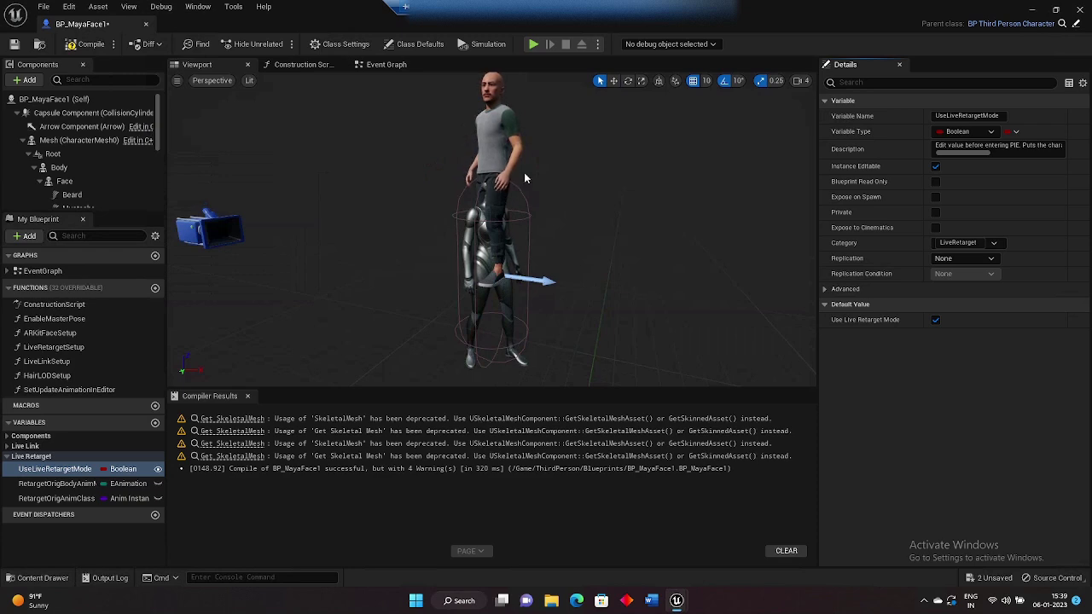
Step: Reset the Root component's Location and Rotation to zero
click(53, 153)
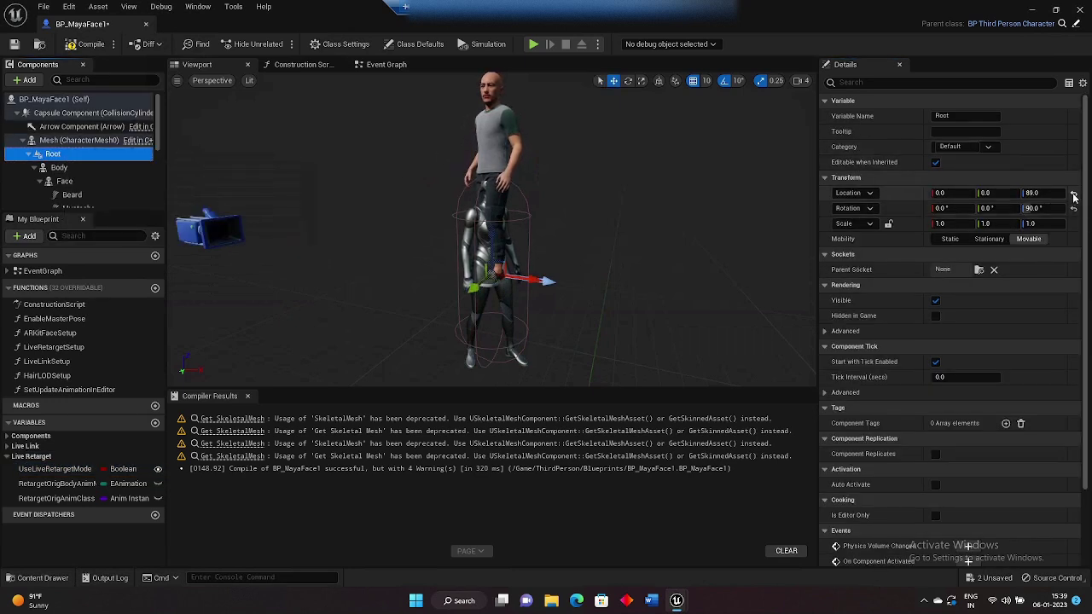
click(1073, 192)
click(1074, 208)
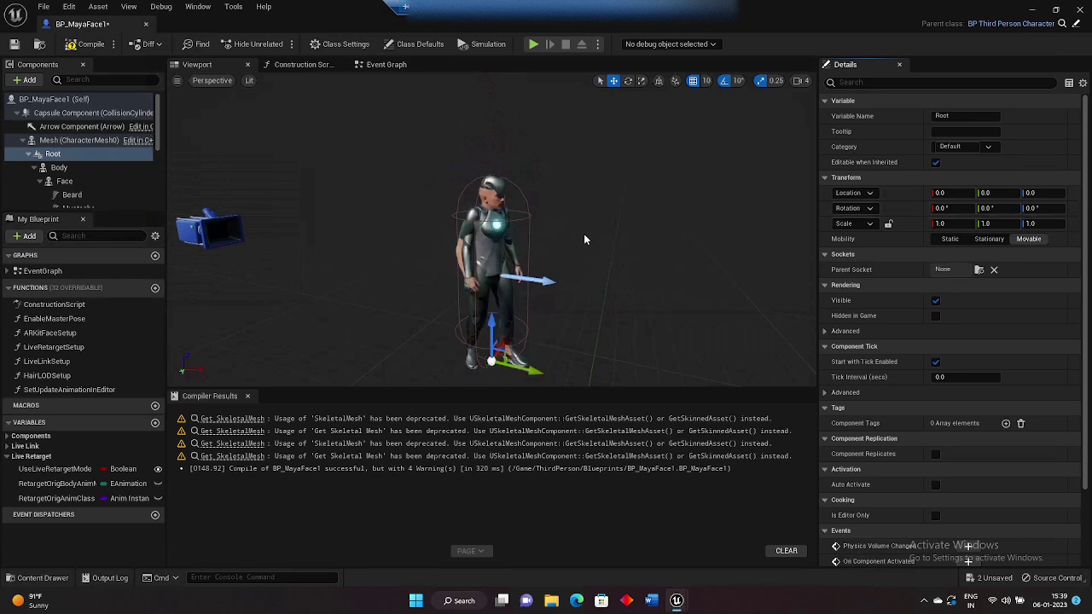
drag(359, 215, 359, 215)
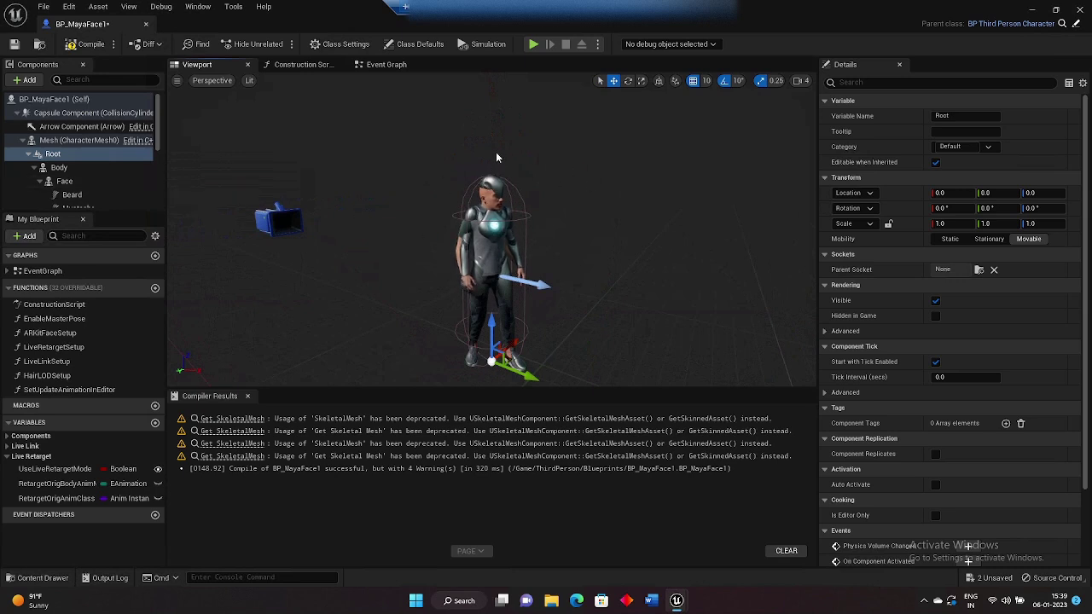
Step: Untick the mannequin Mesh's Visible and set Anim Tick Option to Always Tick Pose and Refresh Bones
click(58, 167)
click(69, 141)
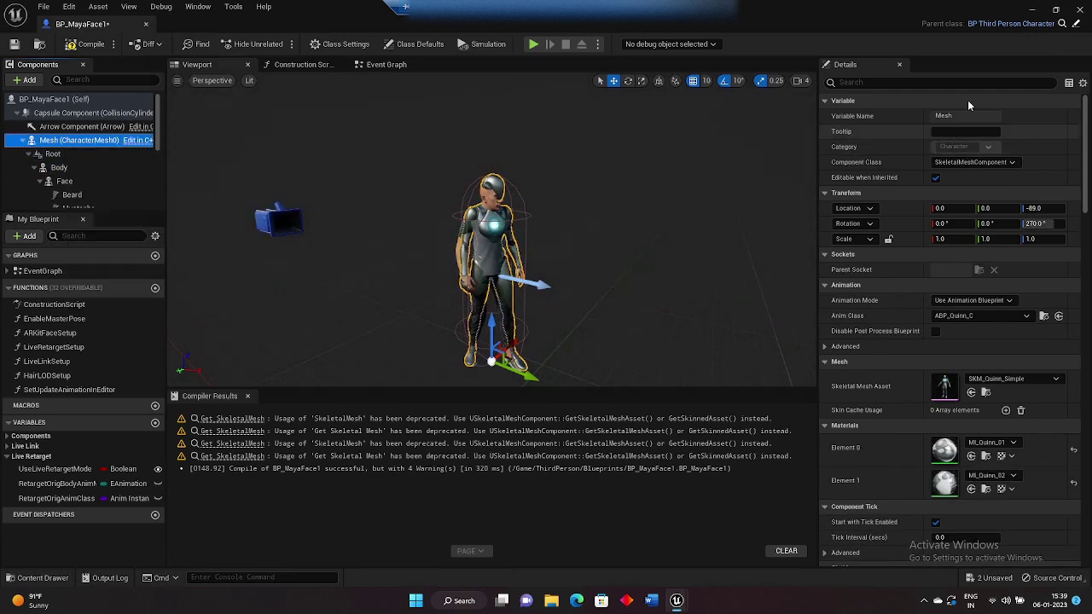
click(939, 82)
text(vis)
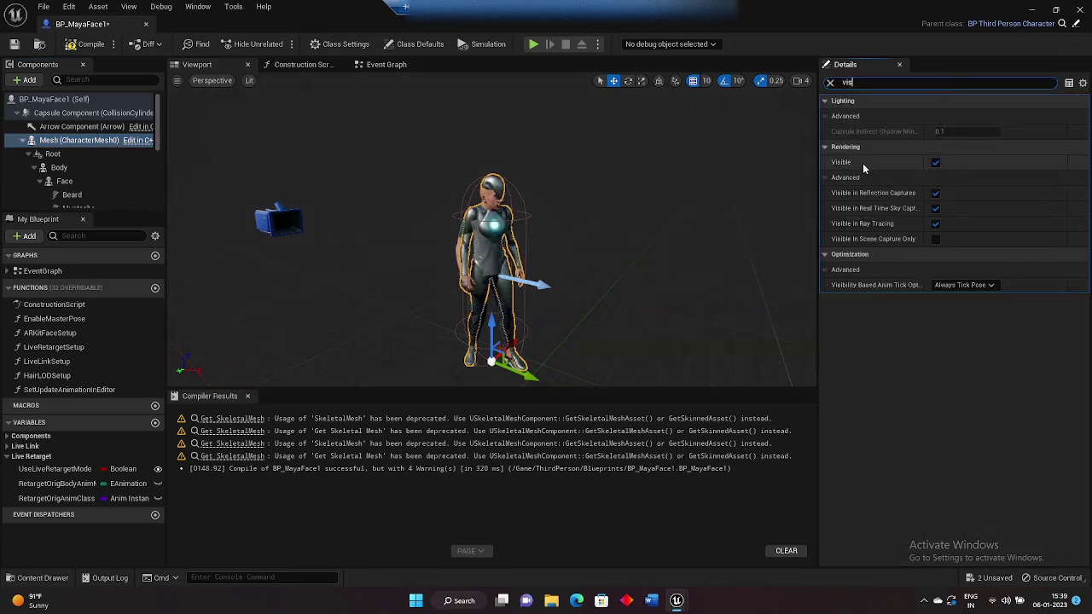
click(937, 163)
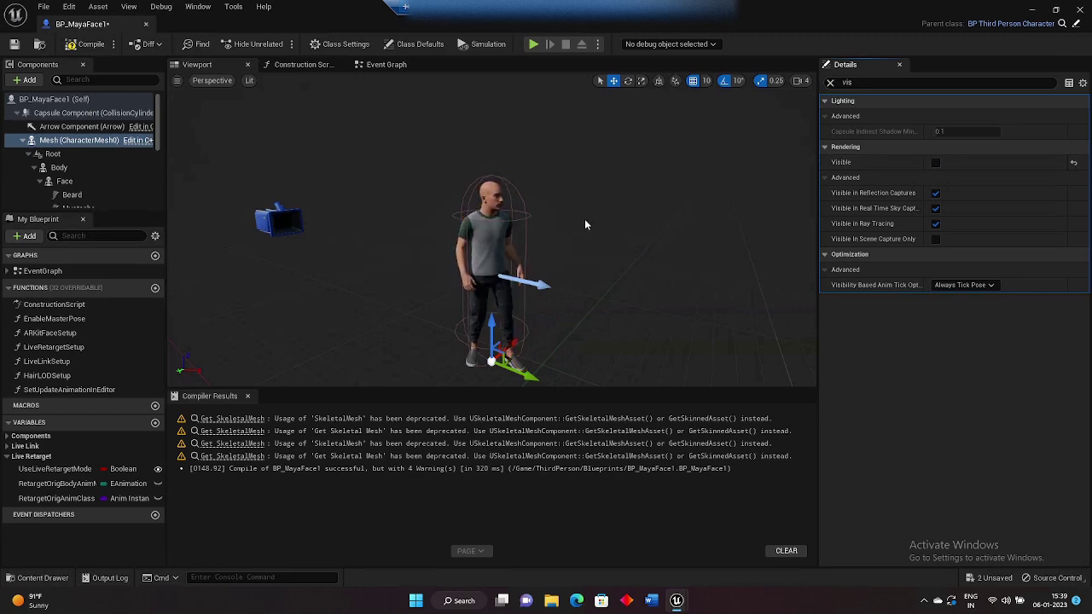
click(962, 288)
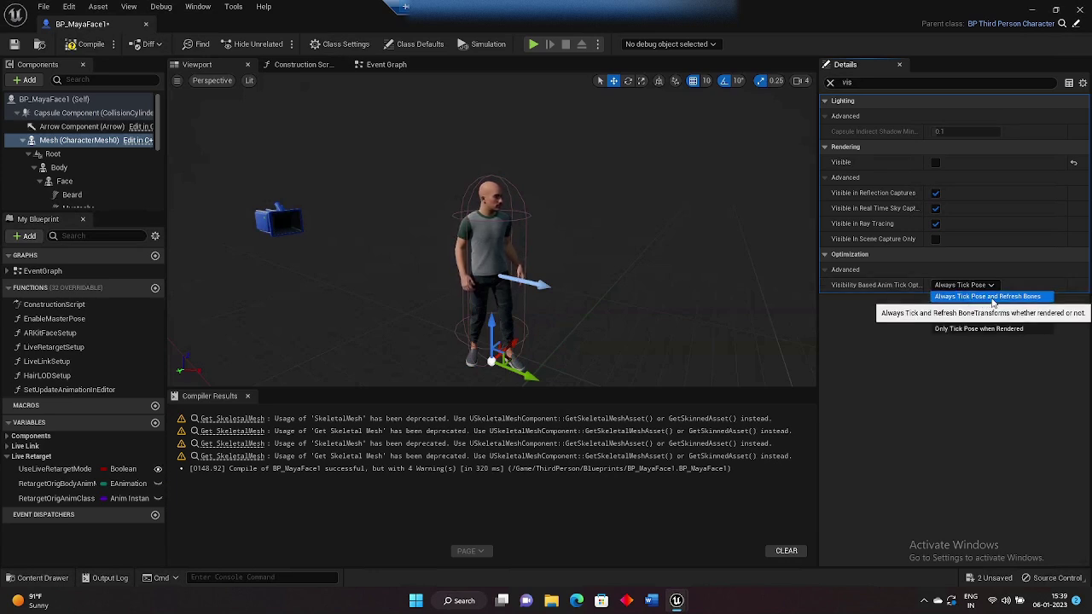
click(991, 298)
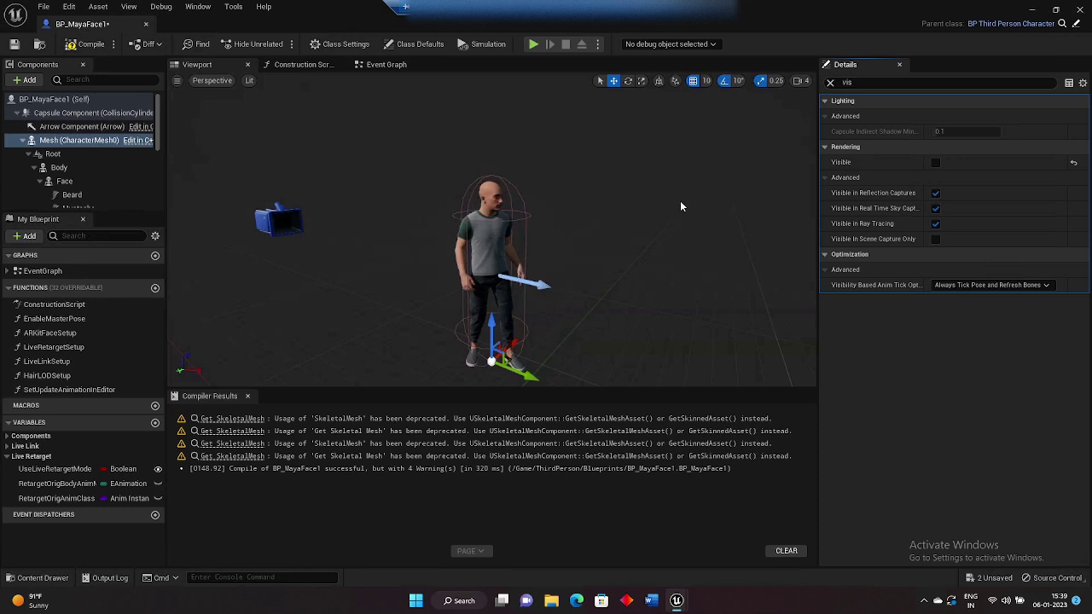
Step: Compile BP_MayaFace1, which finishes with only deprecation warnings
click(84, 54)
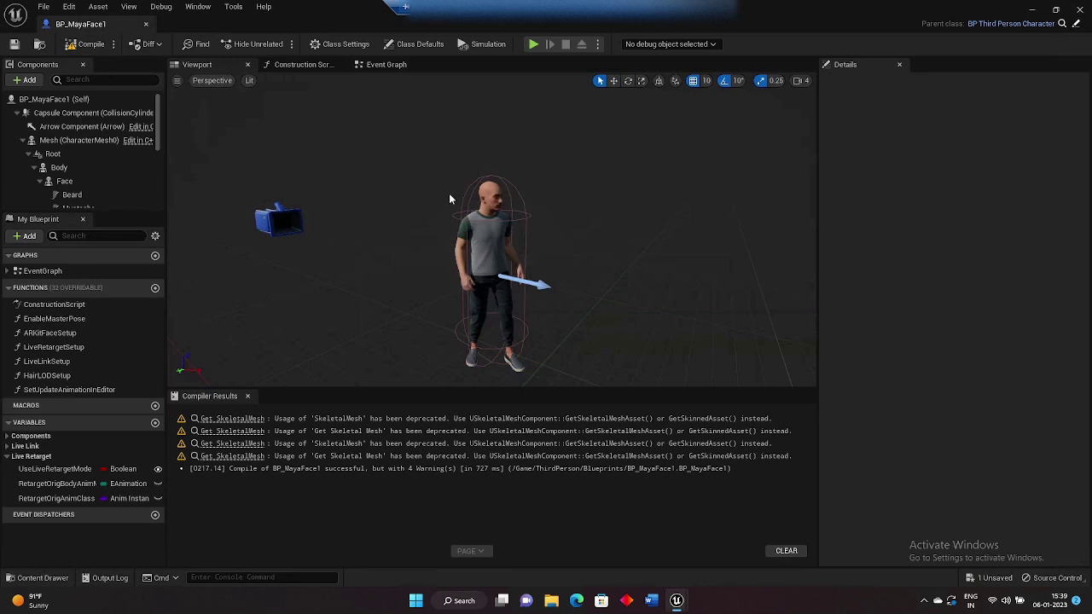
scroll(151, 156, down, 5)
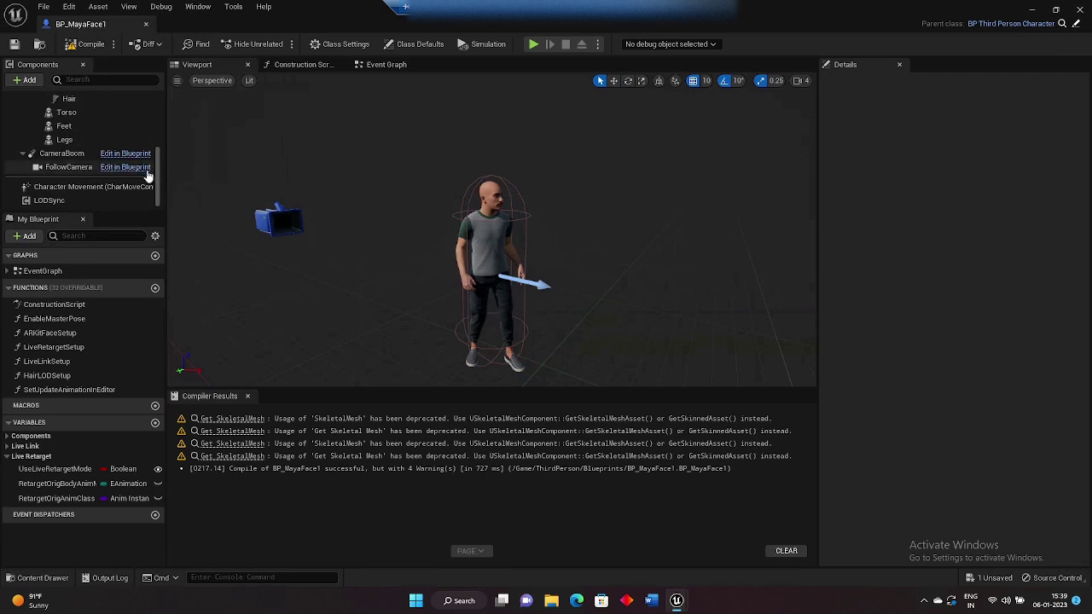
Step: Set LODSync's Num LODs to 1, save BP_MayaFace1, and dock its editor tab
click(61, 198)
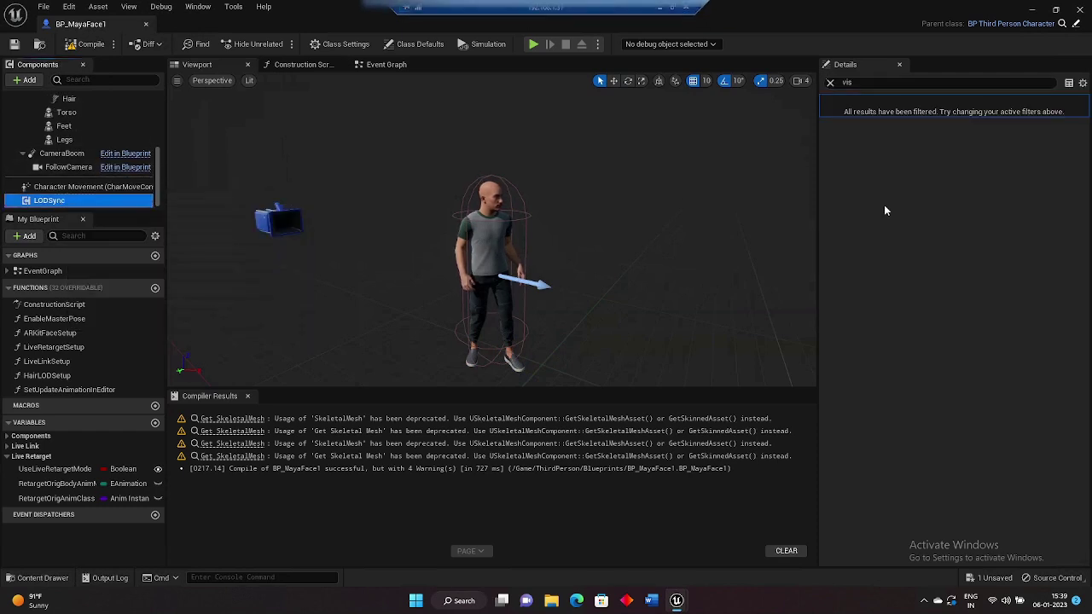
click(832, 83)
key(BackSpace)
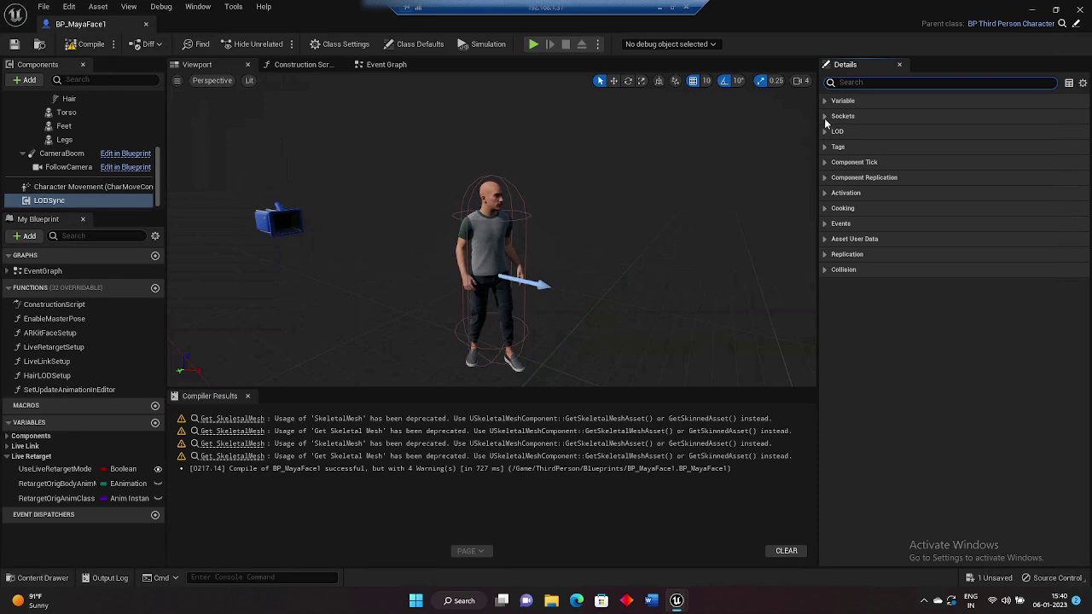
click(825, 133)
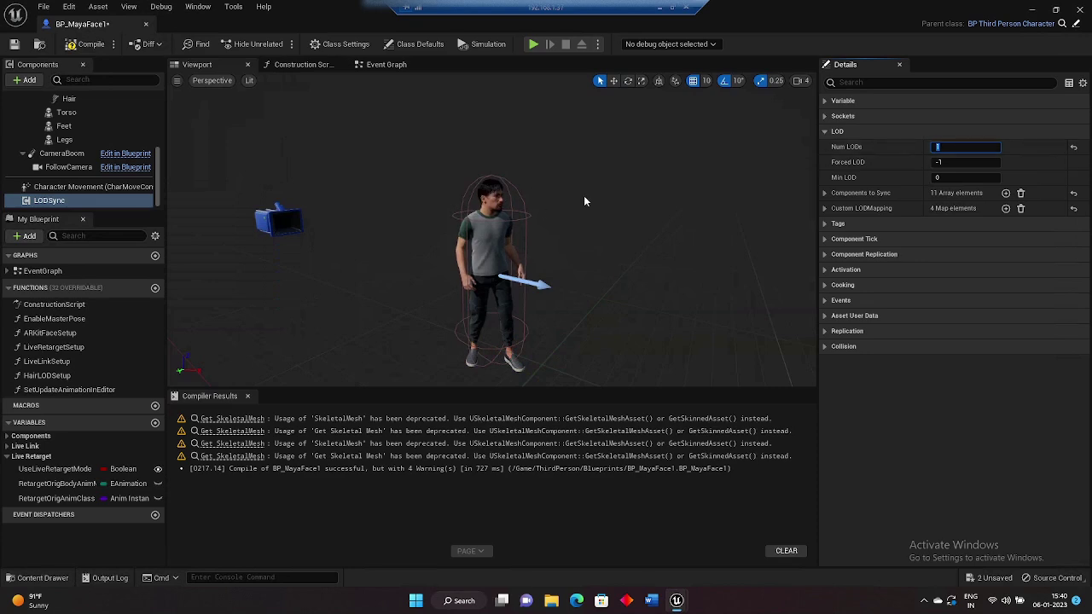
click(85, 44)
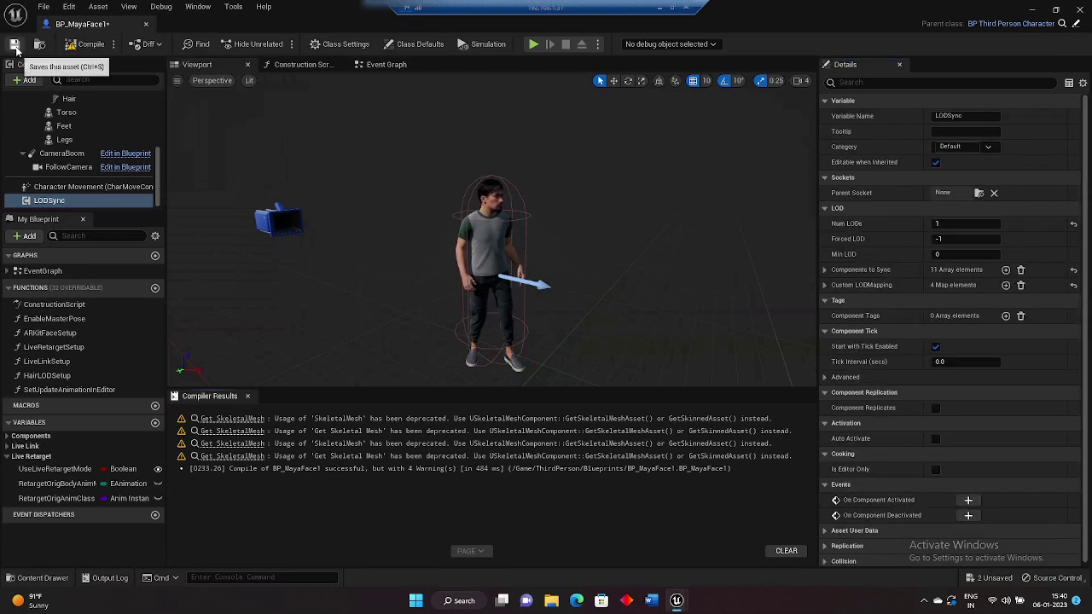
drag(77, 30, 273, 36)
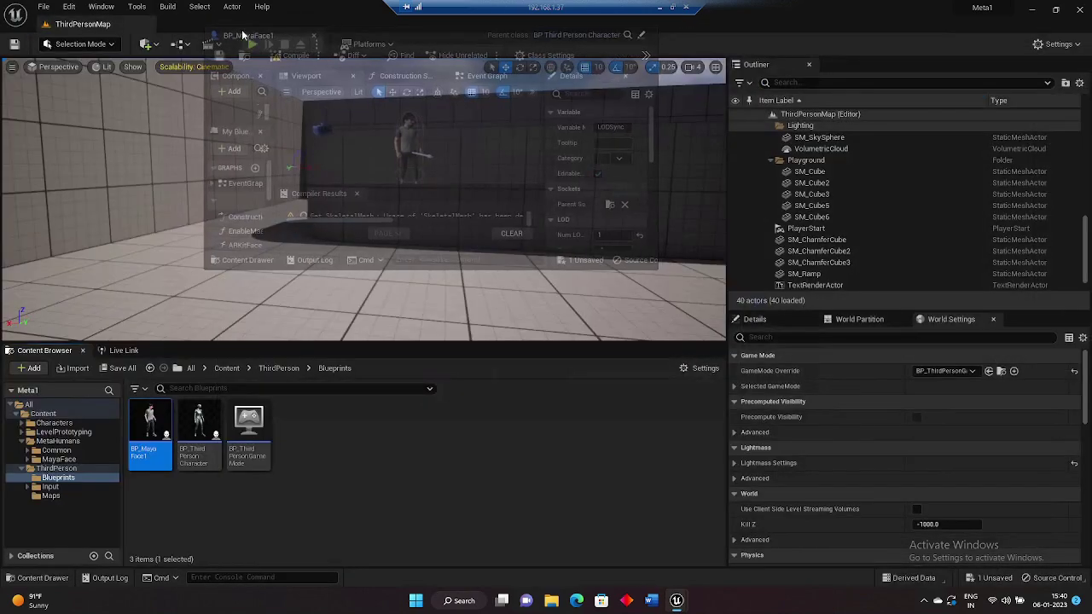
Step: Redock the BP_MayaFace1 editor and return to the ThirdPersonMap level editor
drag(273, 36, 179, 30)
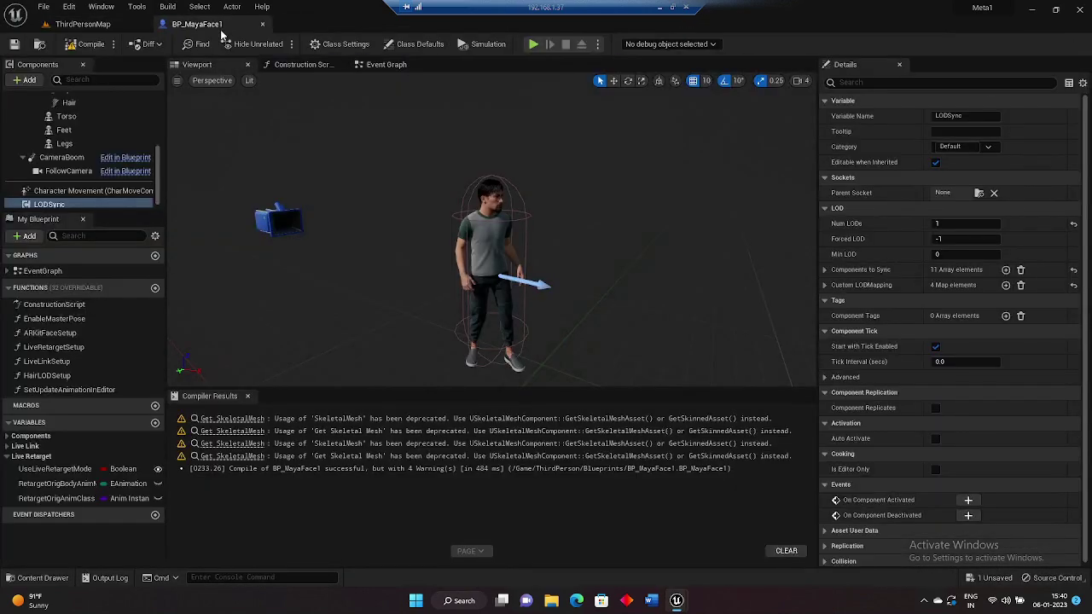
click(103, 23)
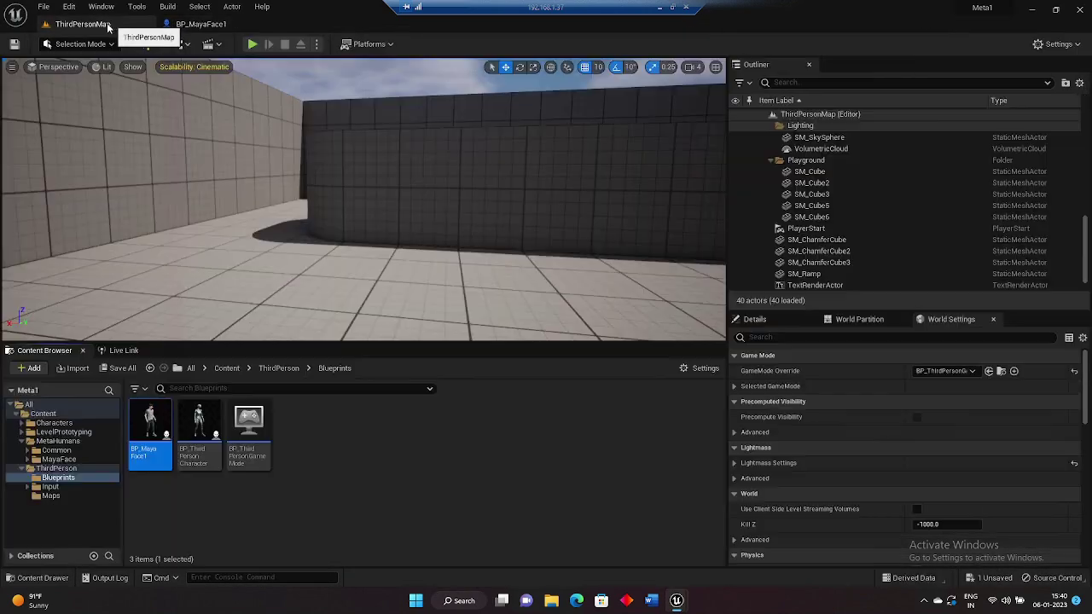
click(373, 522)
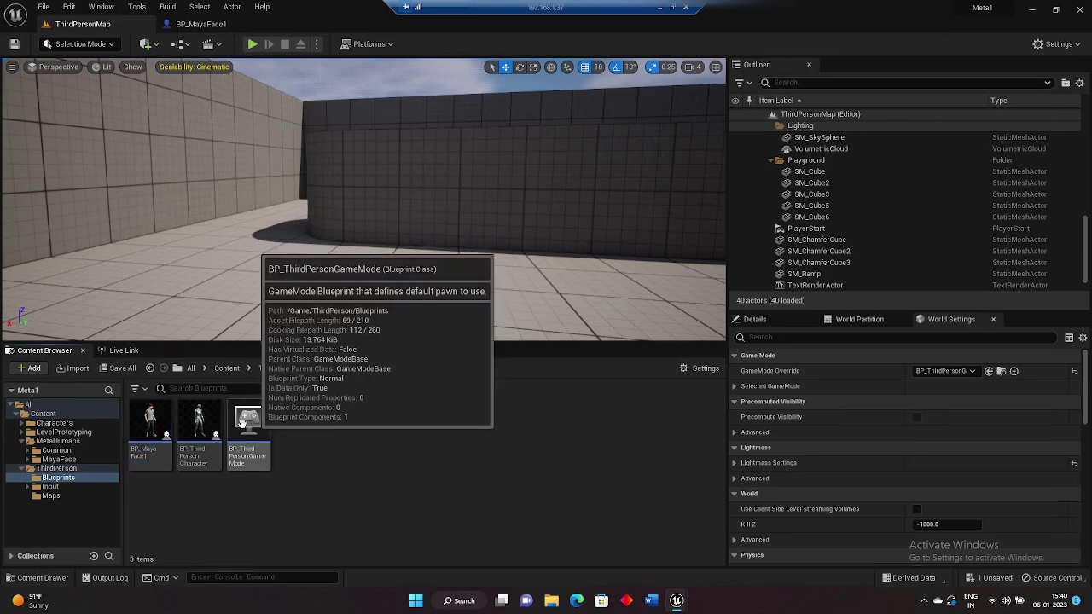
Step: Set BP_ThirdPersonGameMode's Default Pawn Class to BP_MayaFace1 and return to ThirdPersonMap
double_click(253, 425)
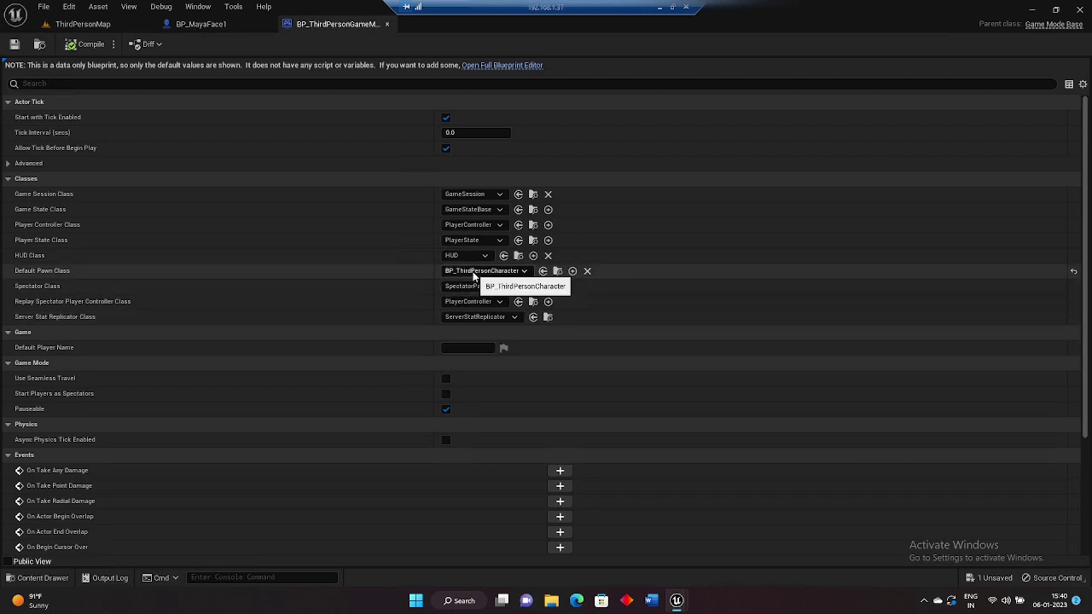
click(508, 271)
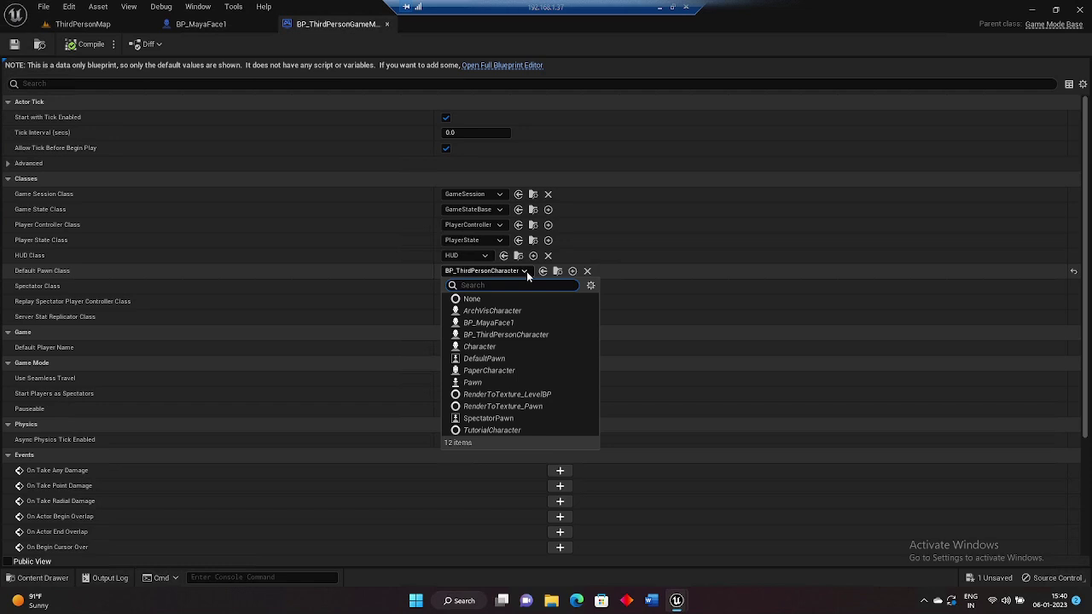
click(490, 323)
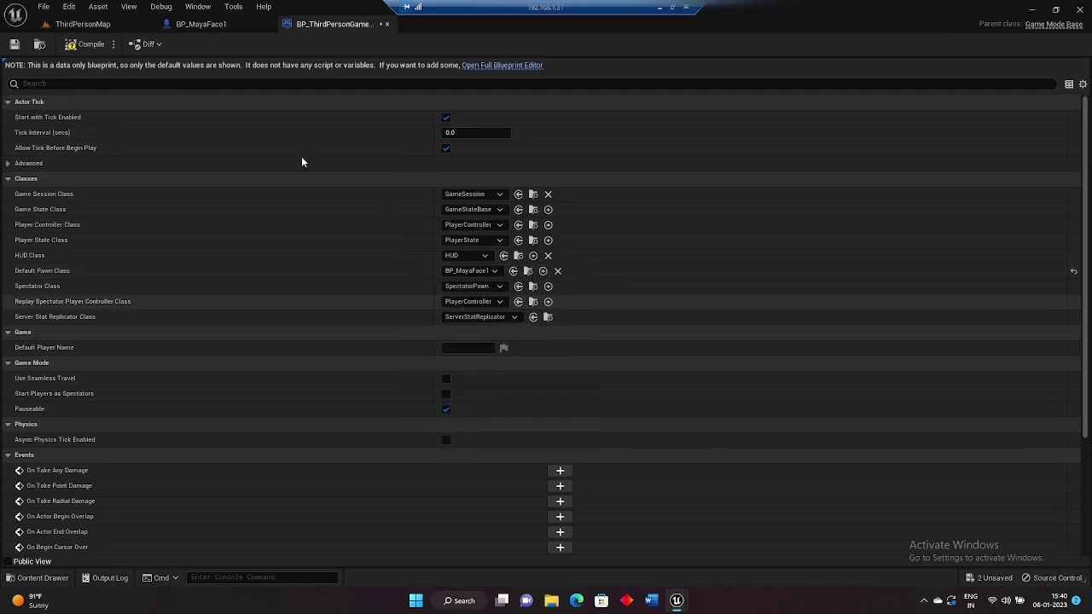
click(93, 26)
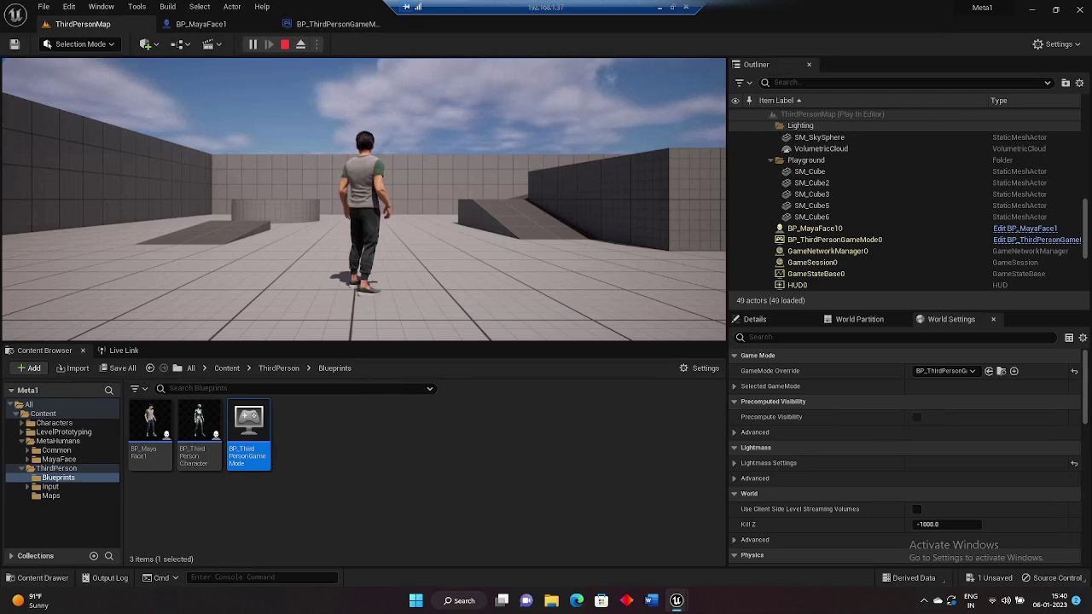
key(Escape)
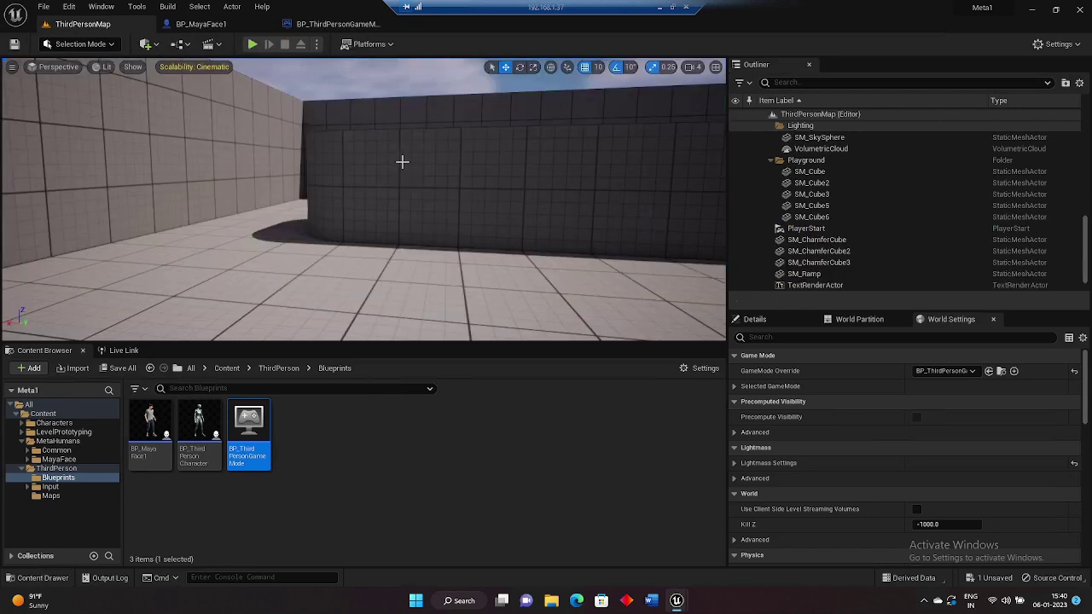
click(310, 463)
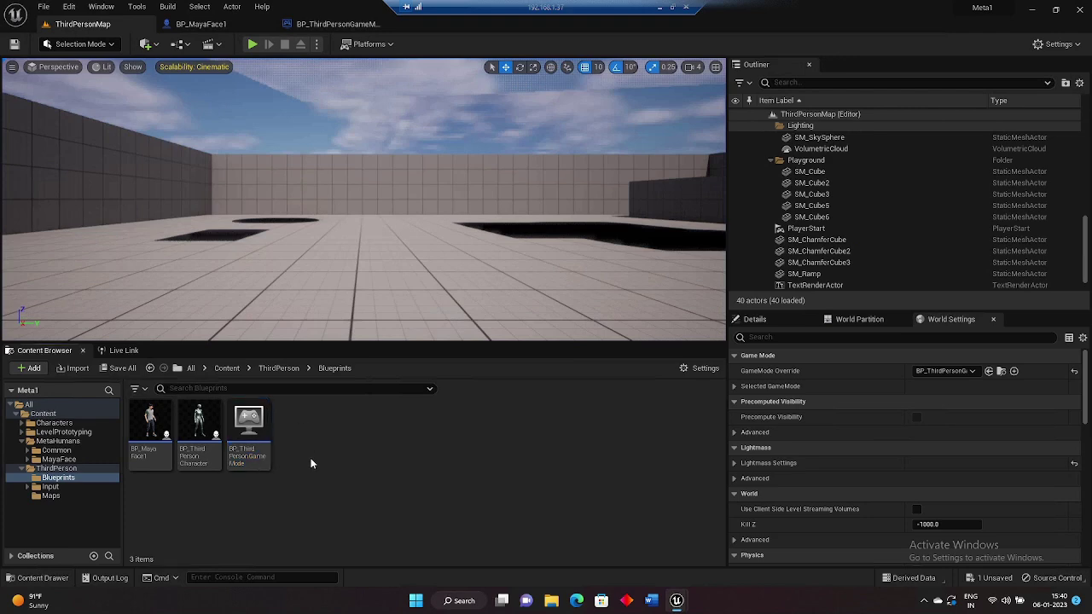
Step: Copy the Add Input Mapping node group from BP_ThirdPersonCharacter's Event Graph
click(197, 421)
double_click(197, 420)
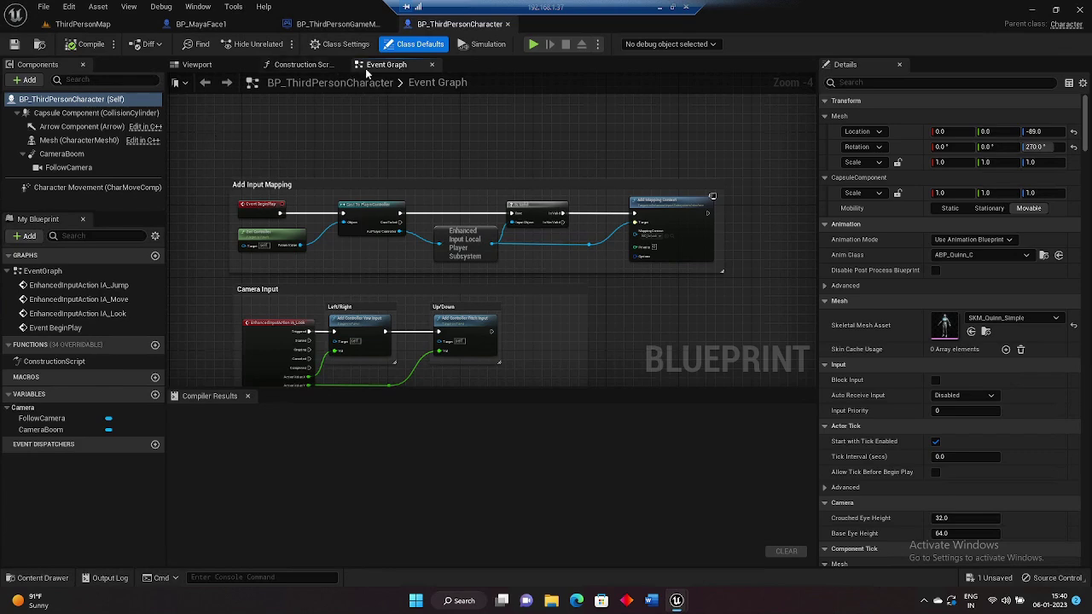
drag(214, 149, 741, 273)
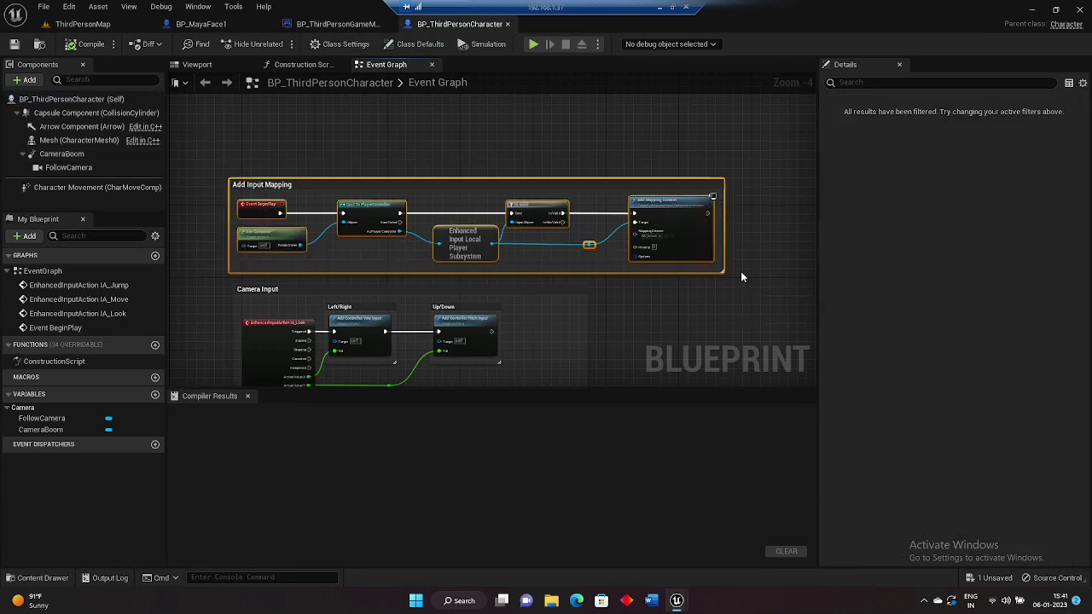
scroll(253, 242, up, 4)
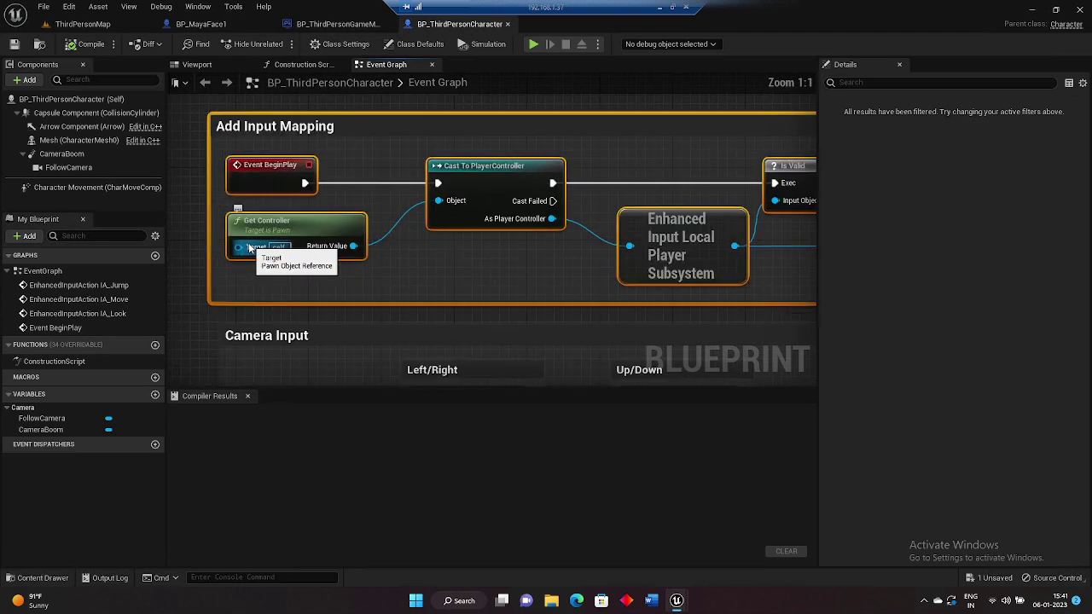
scroll(382, 222, down, 5)
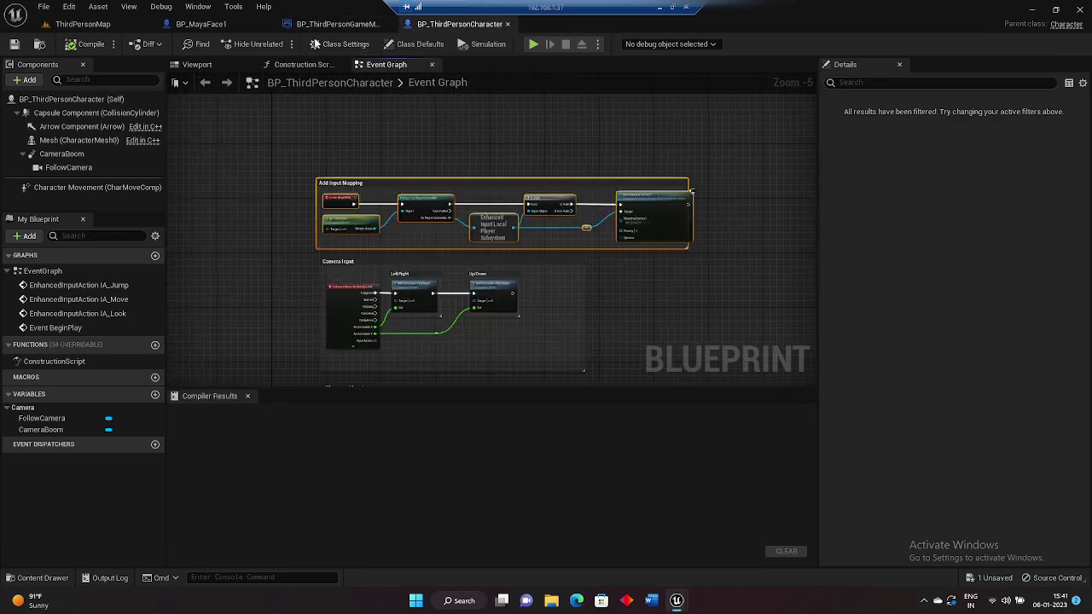
click(200, 23)
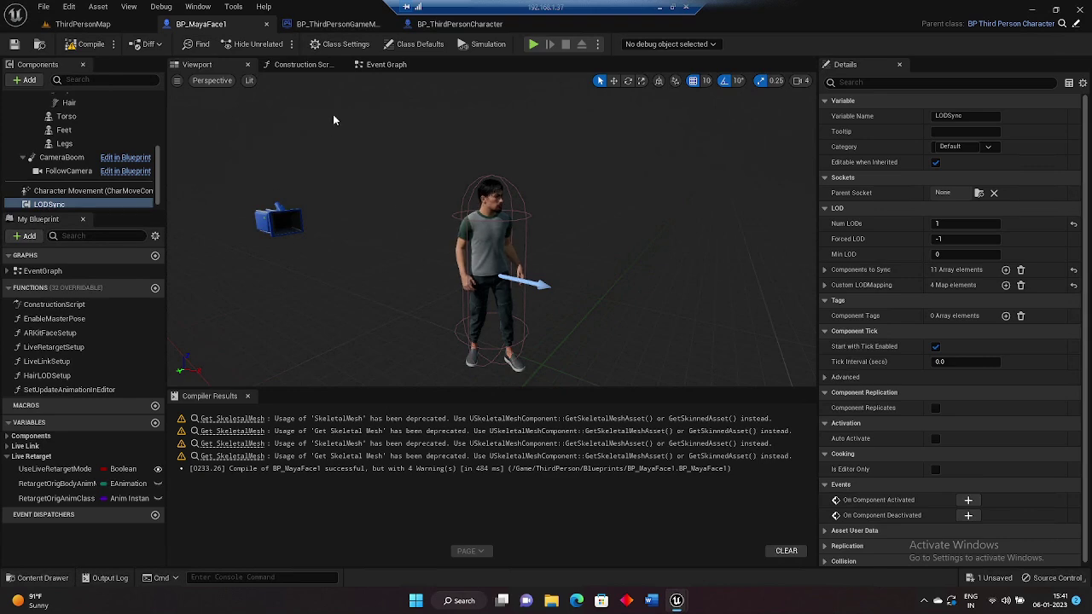
Step: Paste the Add Input Mapping nodes into BP_MayaFace1's Event Graph and select the pasted CustomEvent
click(385, 64)
mouse_move(736, 201)
right_down()
mouse_move(623, 208)
mouse_move(527, 234)
right_up()
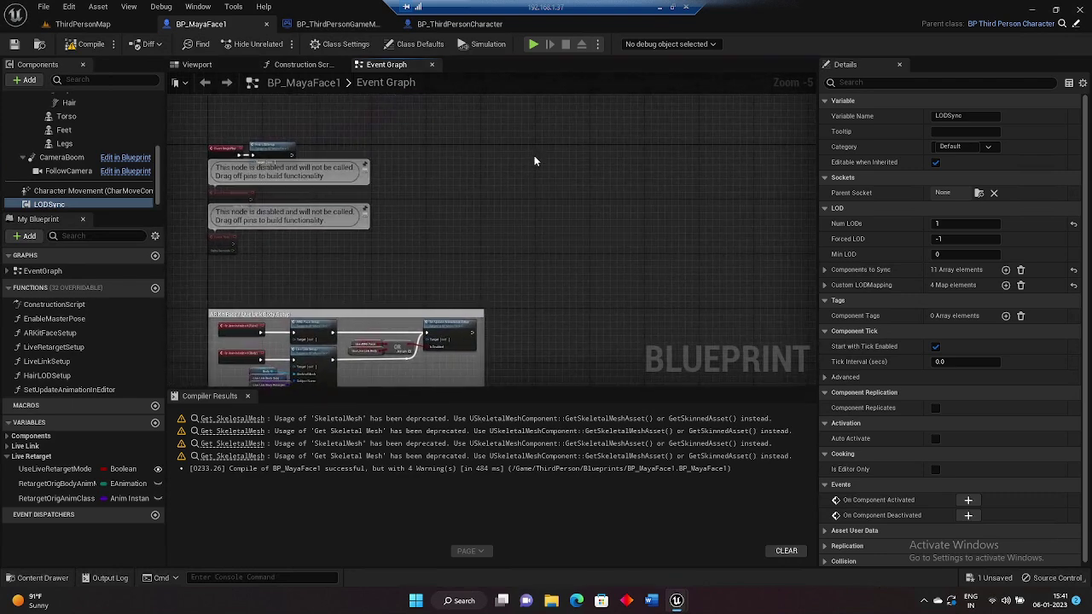
key(ctrl+v)
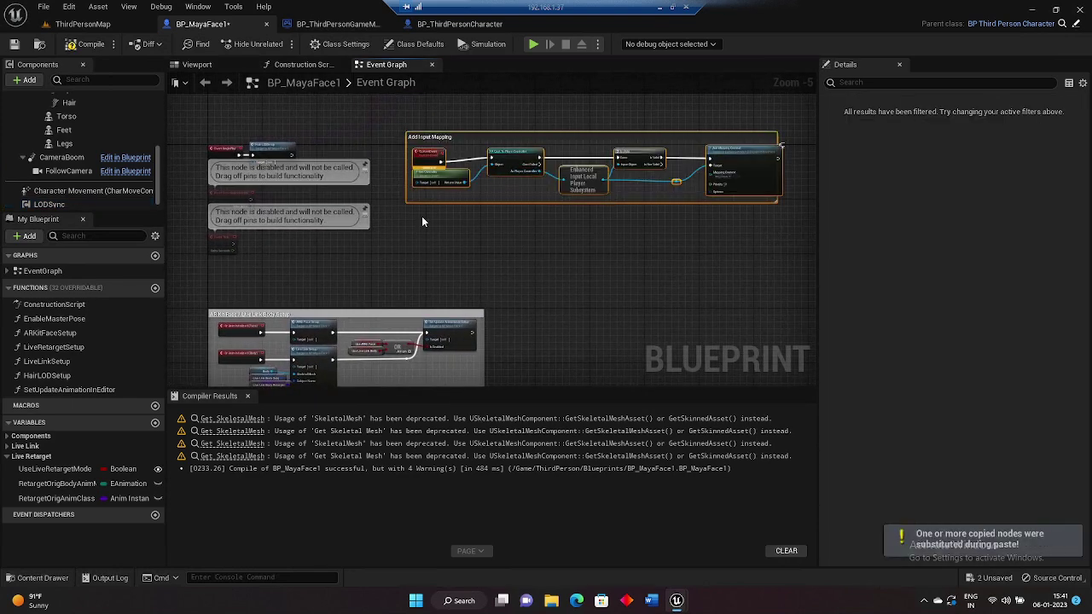
scroll(421, 216, up, 4)
right_drag(422, 216, 540, 310)
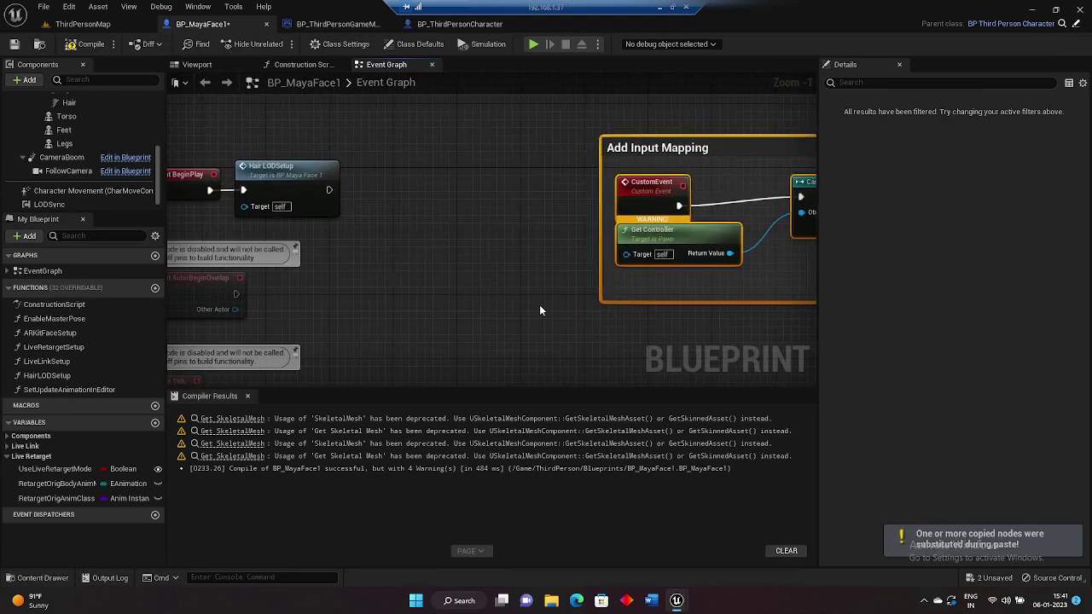
click(657, 213)
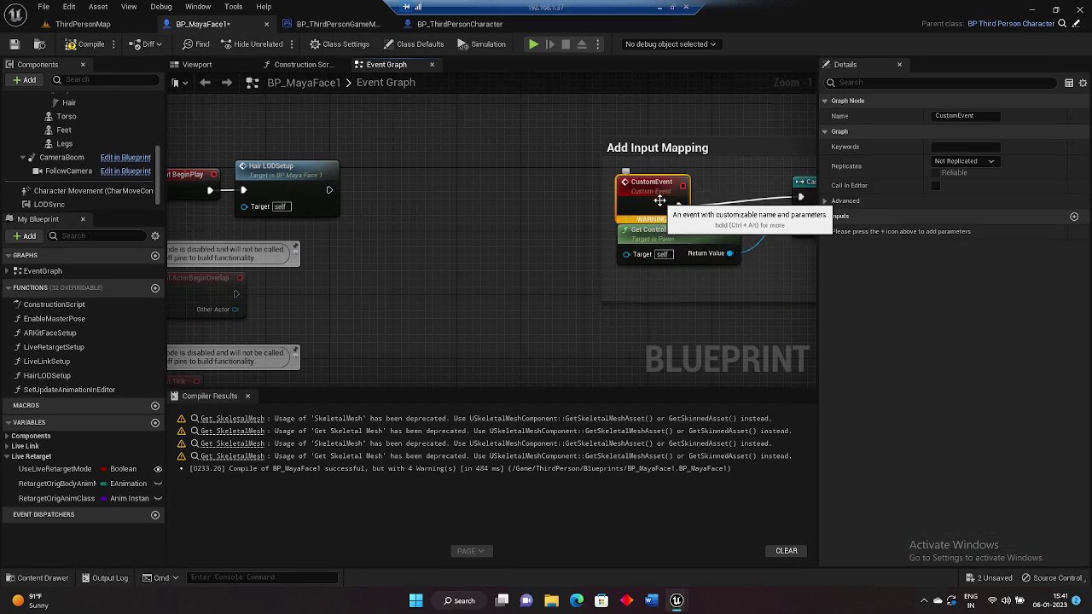
Step: Move Event BeginPlay and Hair LODSetup into the Add Input Mapping comment, widening it to fit
click(517, 241)
right_drag(513, 242, 589, 244)
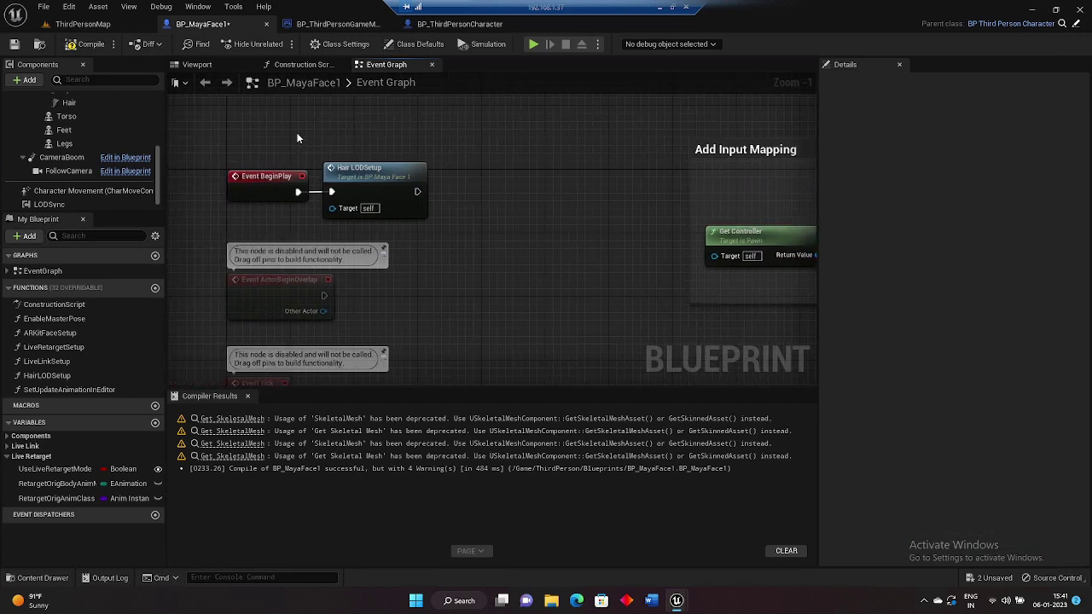
drag(344, 195, 779, 195)
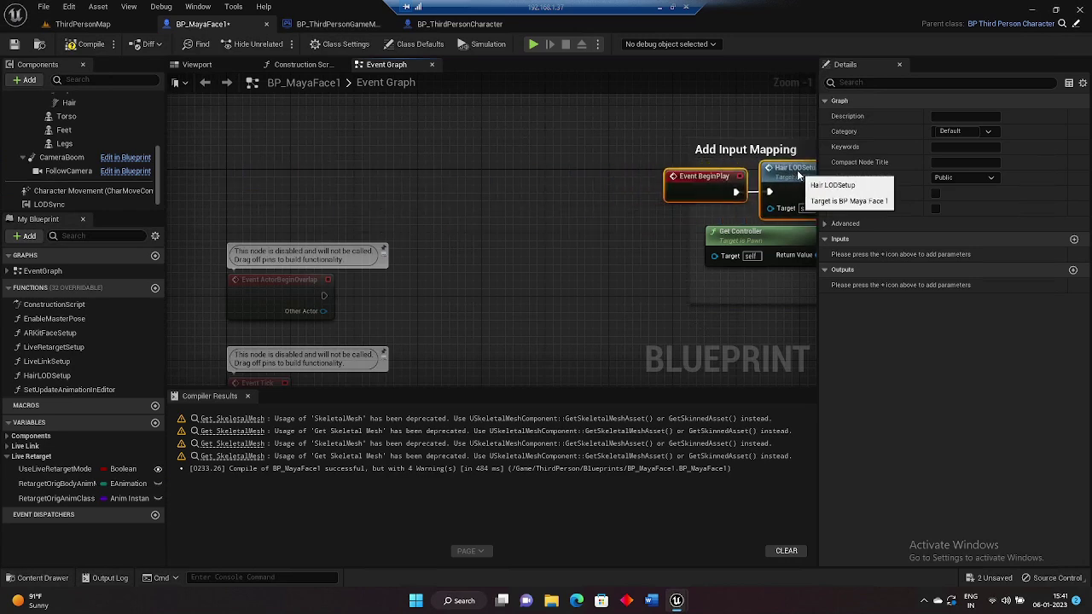
mouse_move(617, 252)
right_down()
mouse_move(327, 261)
mouse_move(289, 240)
right_up()
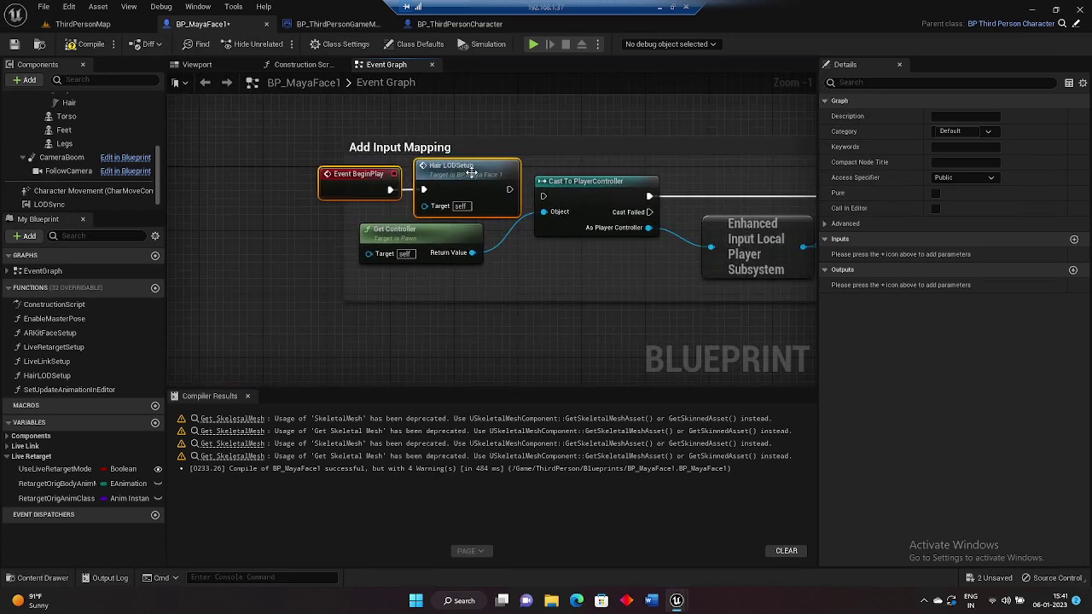
mouse_move(472, 173)
mouse_down()
mouse_move(354, 173)
mouse_move(355, 162)
mouse_move(543, 196)
mouse_up()
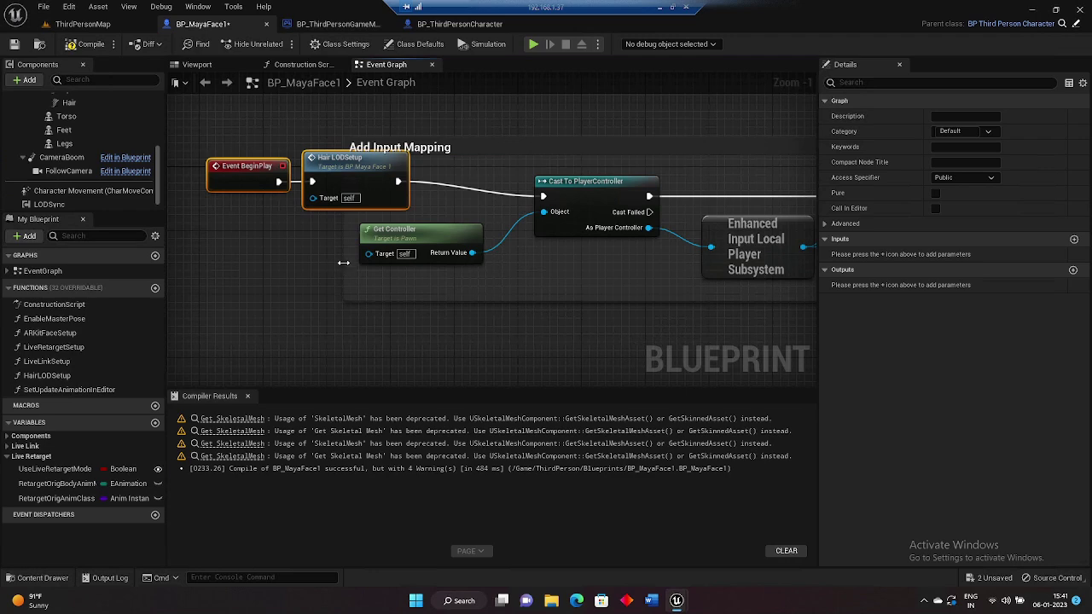
drag(315, 265, 135, 256)
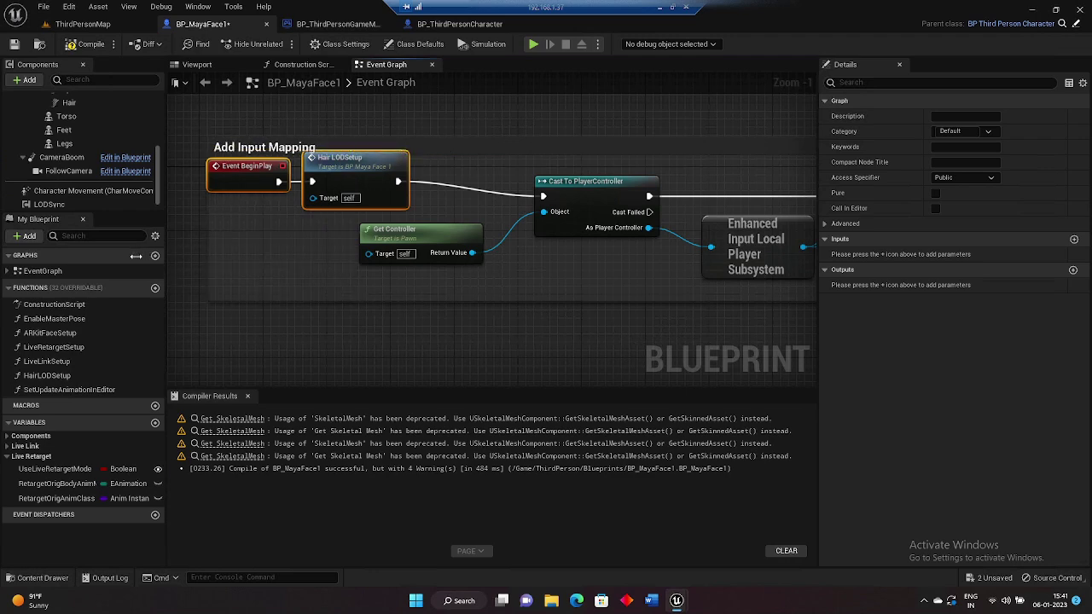
drag(209, 256, 174, 256)
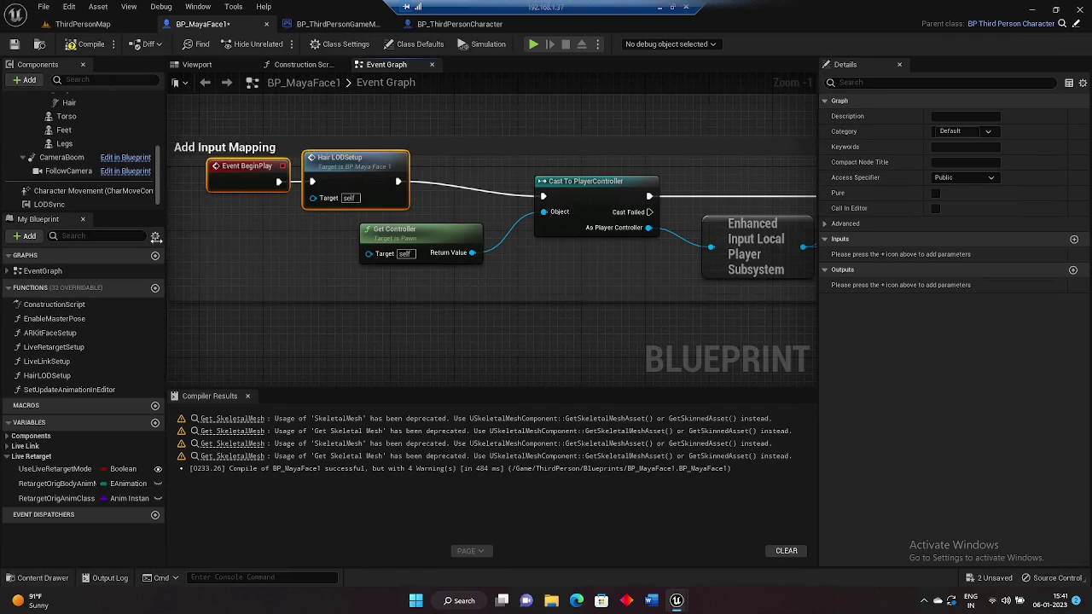
Step: Compile and save BP_MayaFace1, then return to the ThirdPersonMap level
click(232, 263)
click(85, 44)
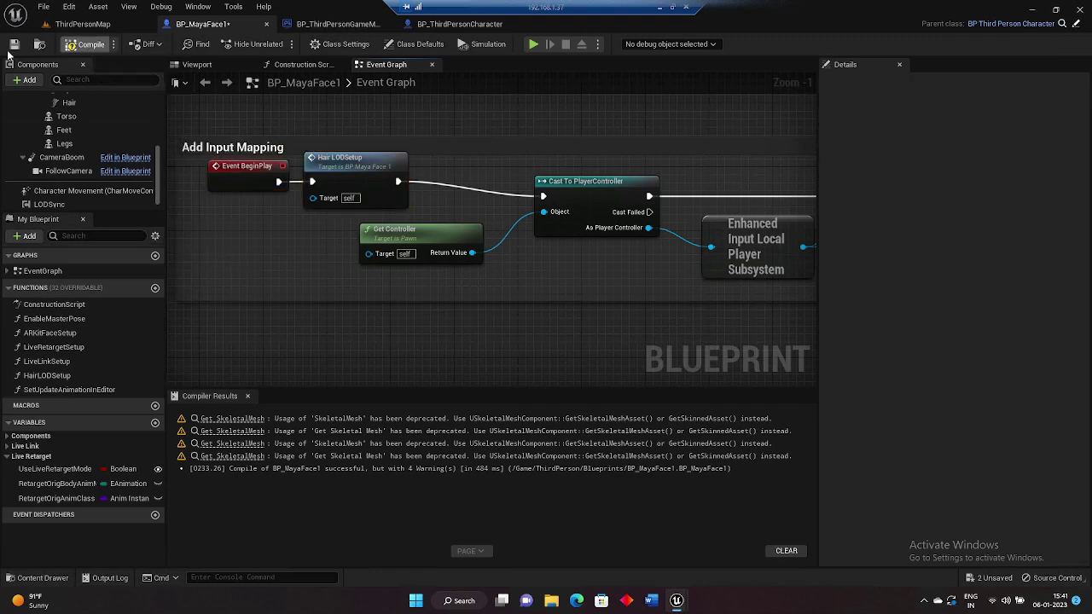
click(13, 47)
click(83, 24)
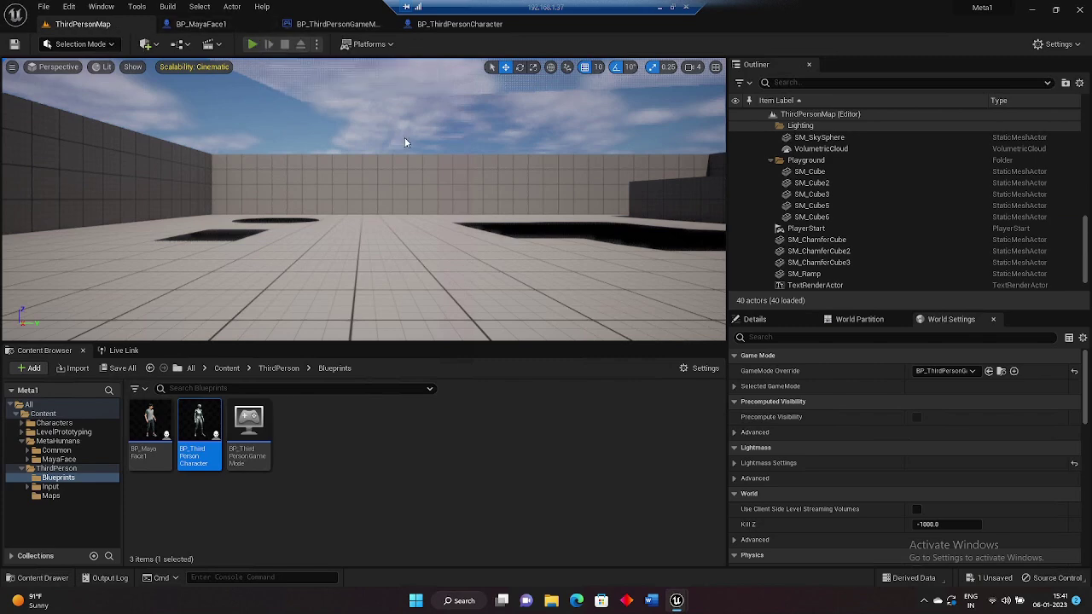
Step: Play ThirdPersonMap, running the MetaHuman forward with W and jumping with Space
key(w)
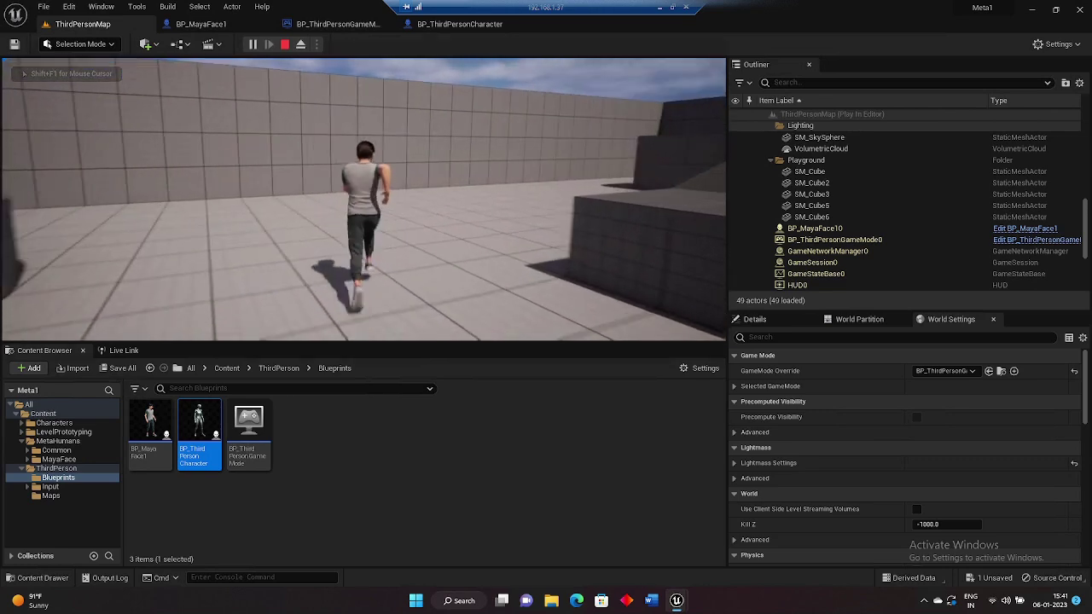
key(space)
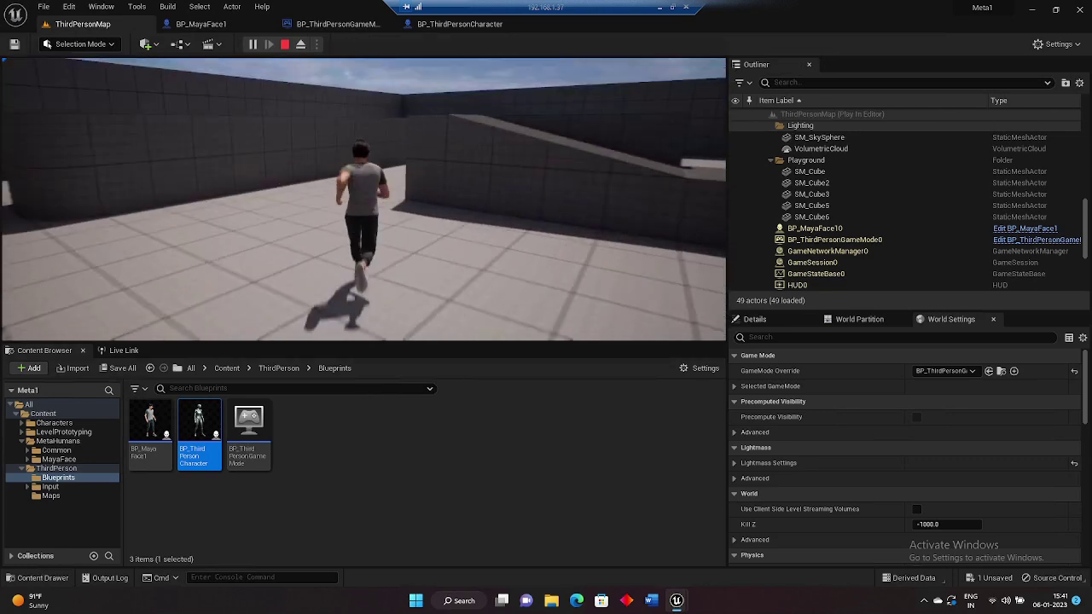